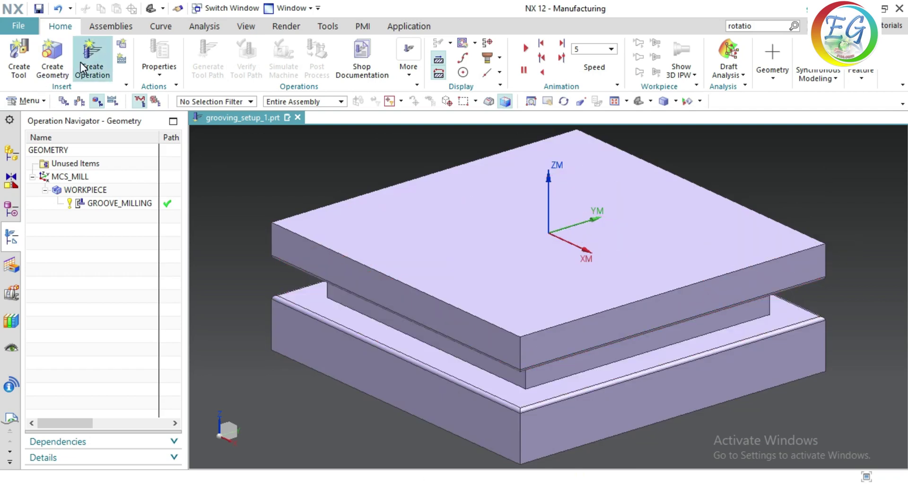
Cancel the new operation and start a drafting note reading 'NX CAD CAM'
click(93, 68)
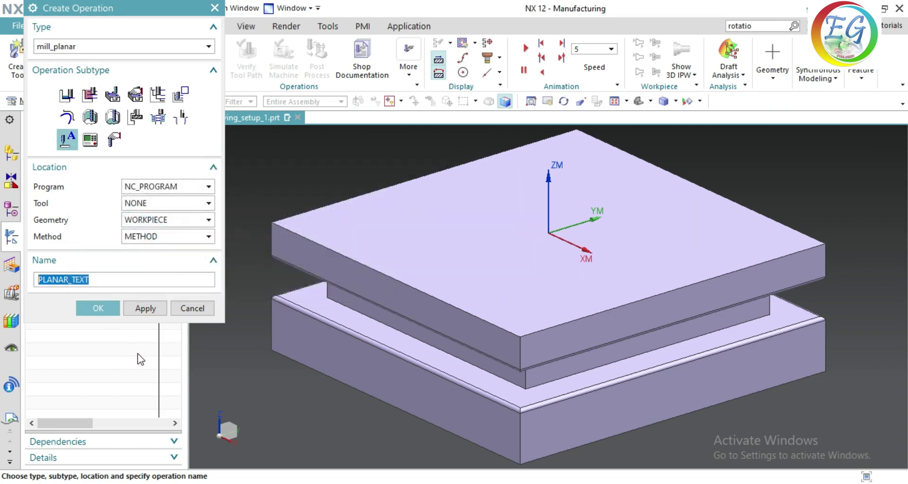
click(137, 353)
click(192, 308)
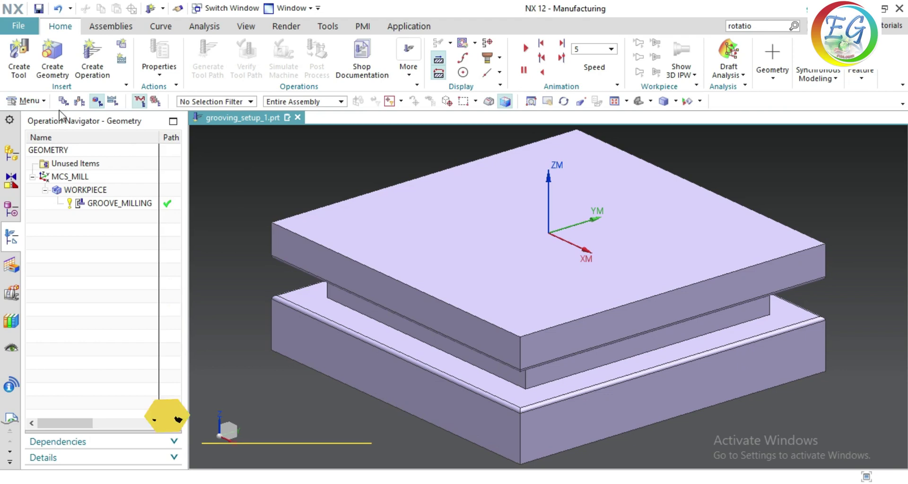
click(30, 101)
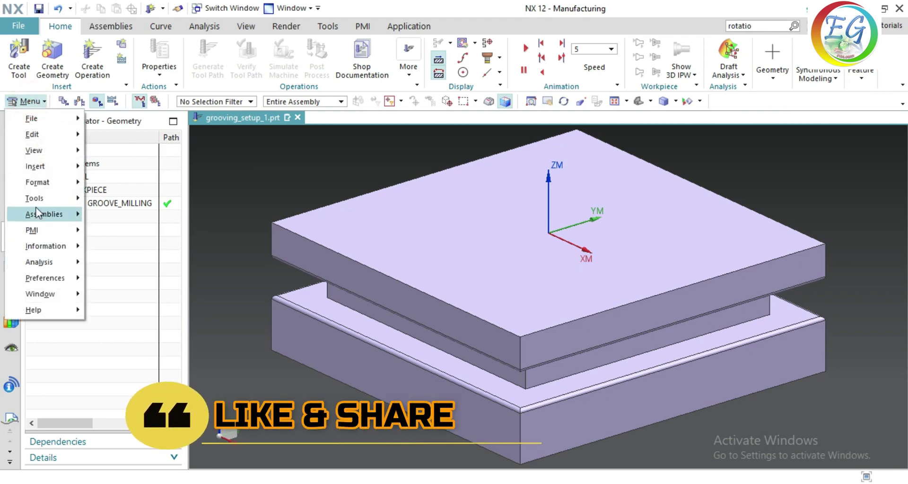
click(41, 150)
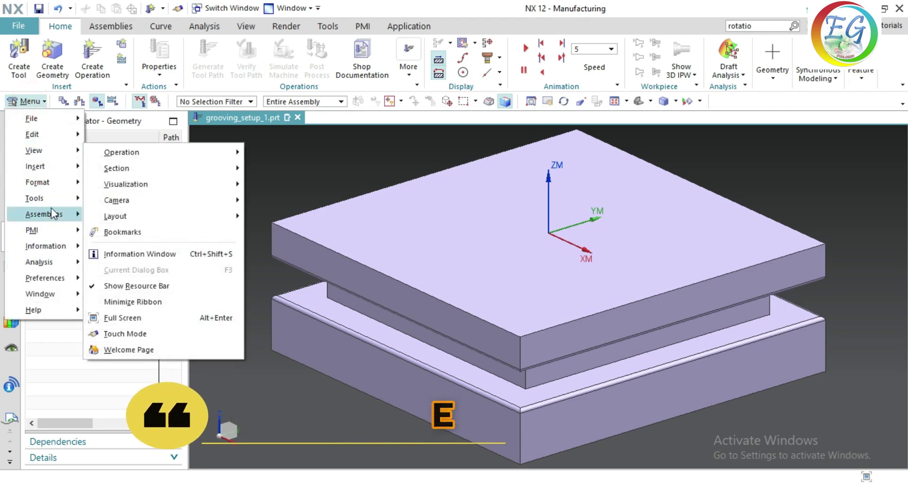
mouse_move(35, 166)
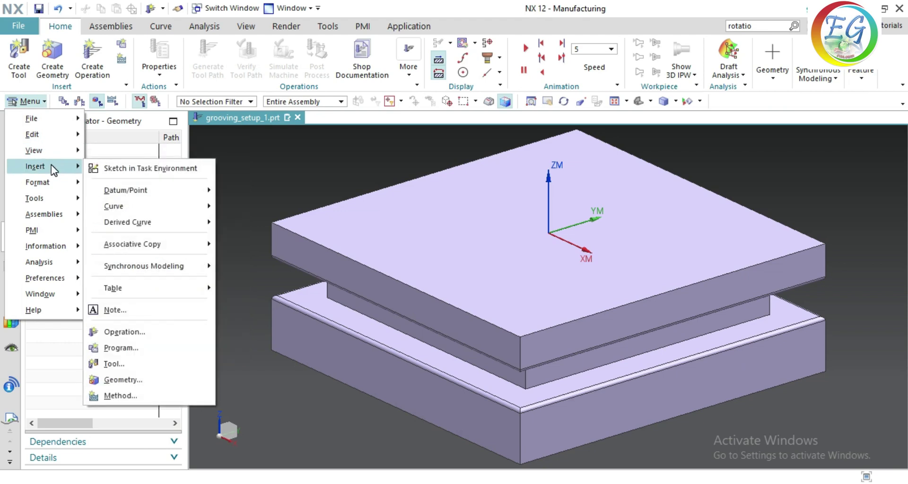
click(110, 310)
text(NX CAD CAM)
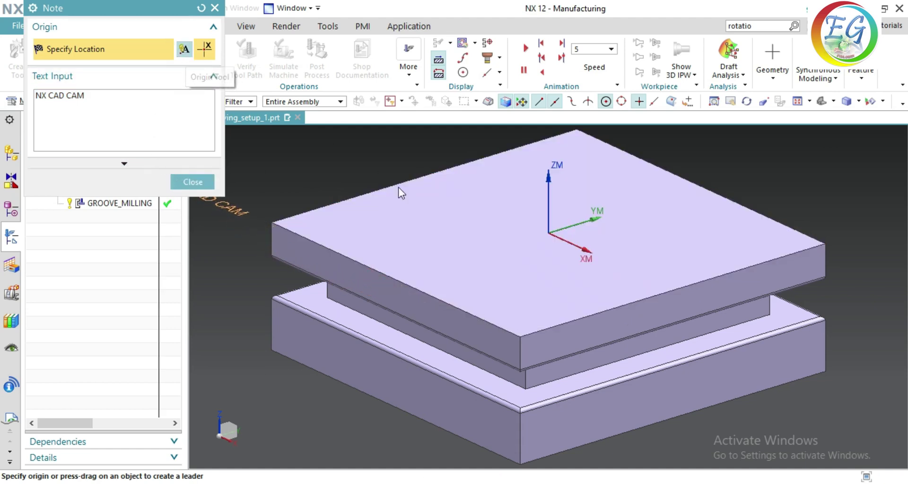
Restart the note and place 'NX CAD CAM' on the upper block's top face
click(193, 182)
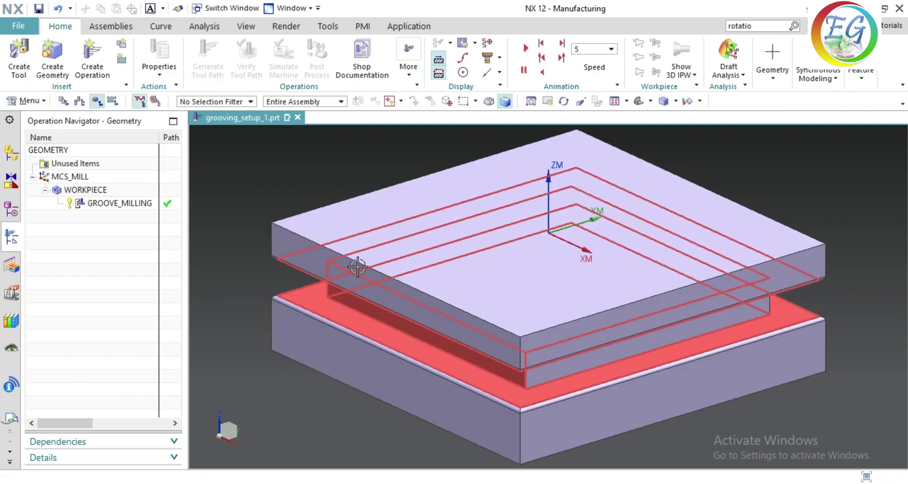
click(30, 101)
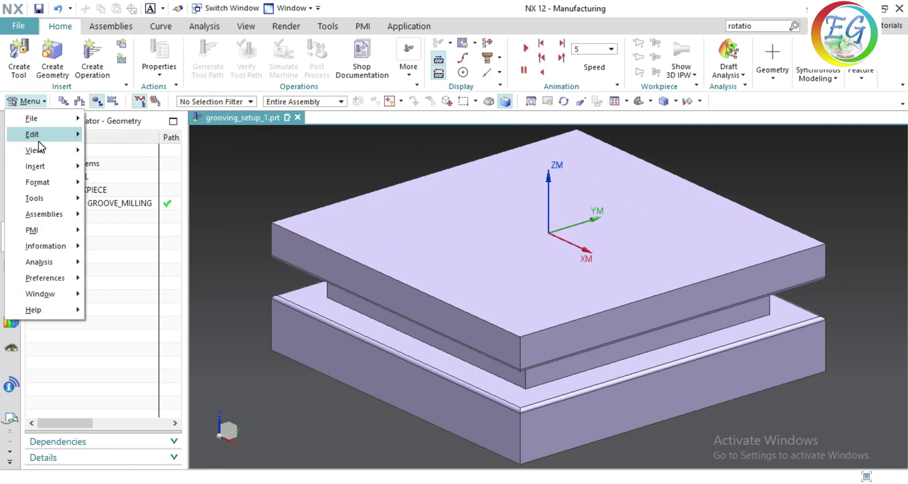
mouse_move(36, 166)
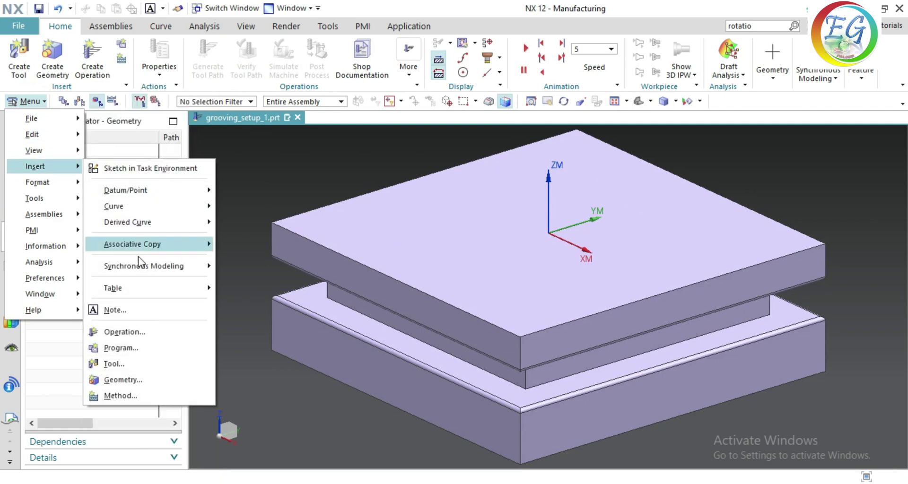
click(130, 310)
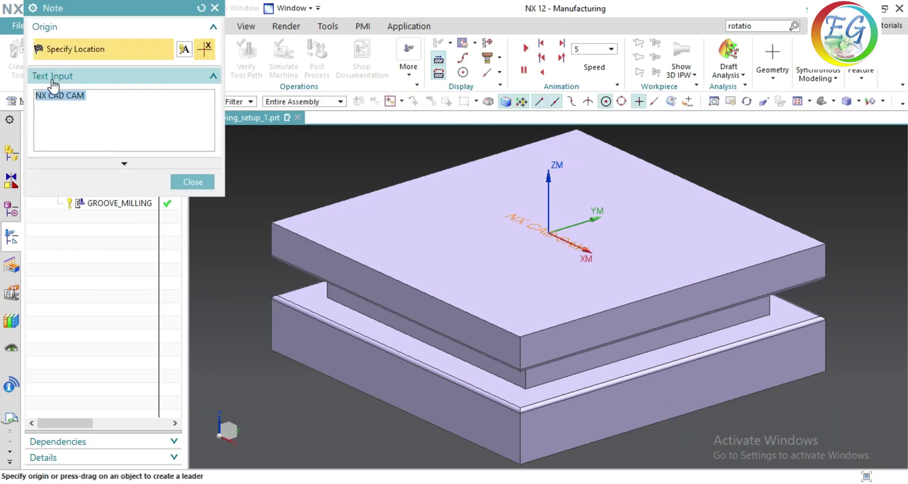
click(97, 98)
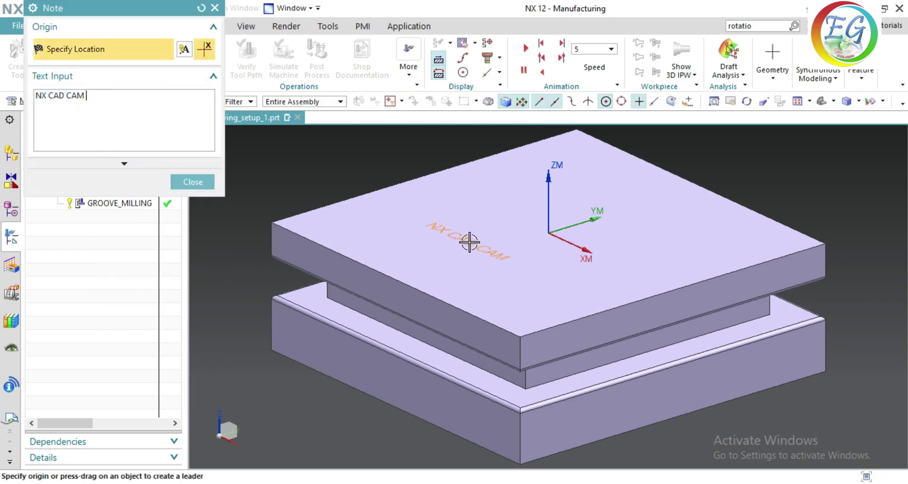
click(504, 293)
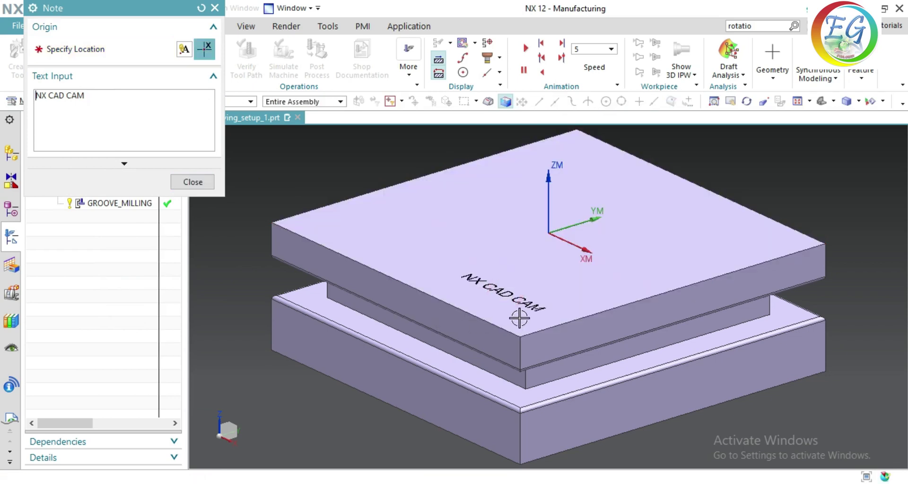
click(194, 183)
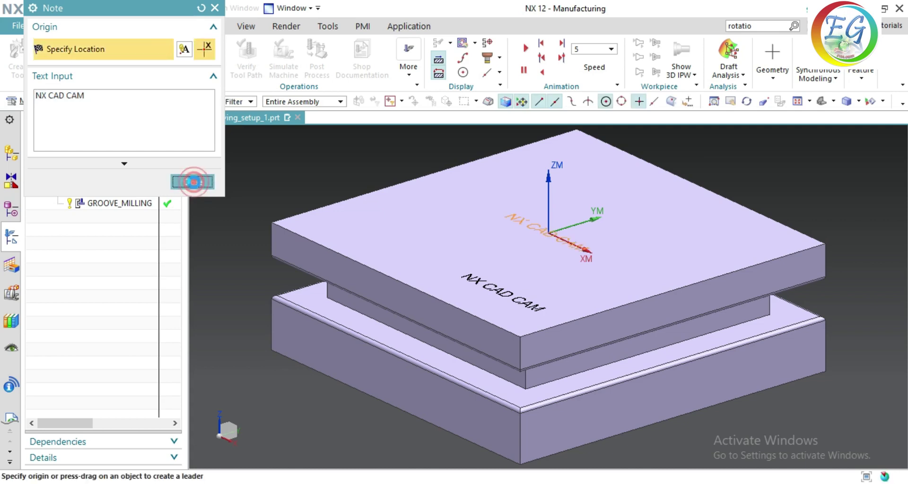
Select the upper block beneath the placed text
scroll(498, 283, up, 5)
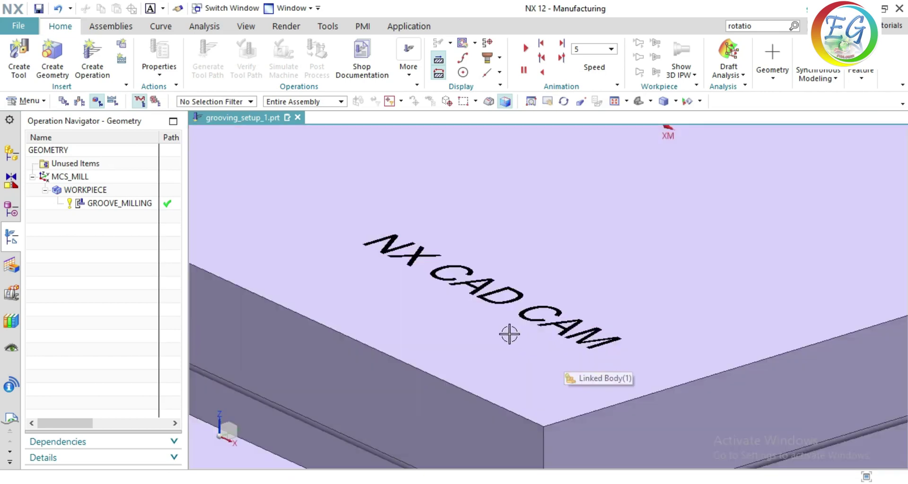
click(488, 327)
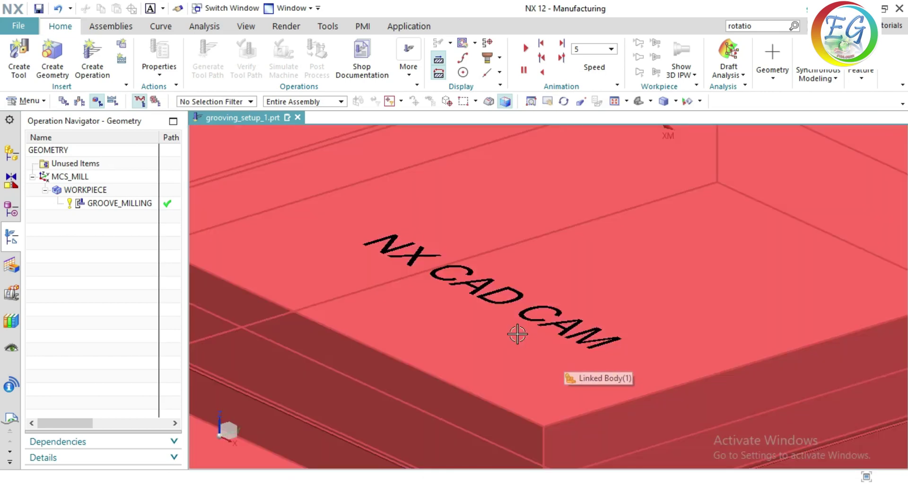
scroll(450, 385, down, 3)
scroll(450, 364, down, 2)
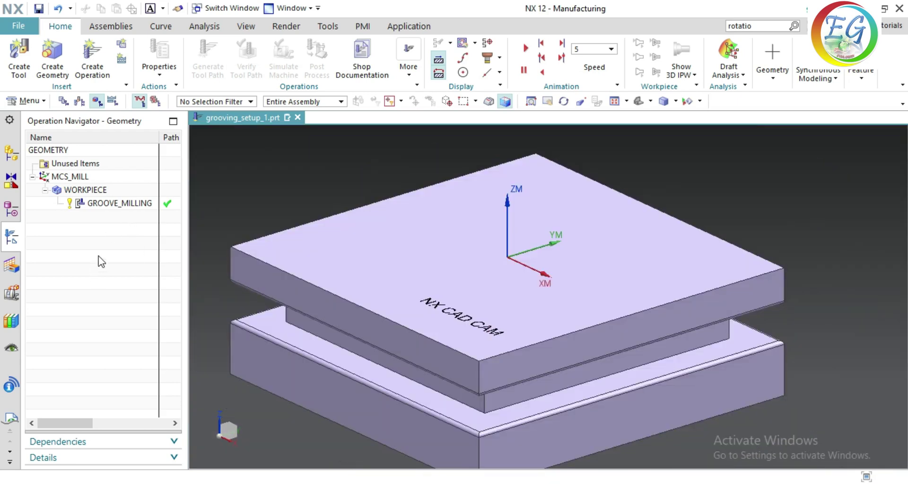
Create a mill_planar Planar Text operation, keeping the default name PLANAR_TEXT
click(92, 61)
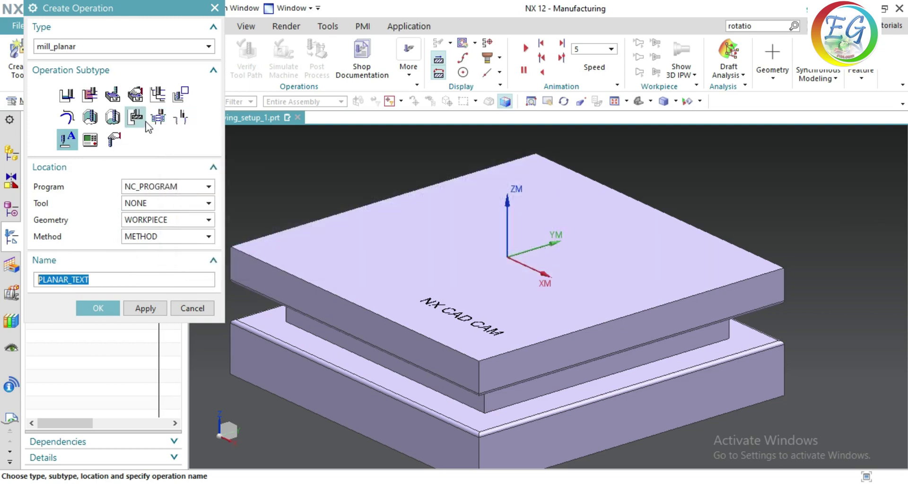
click(157, 45)
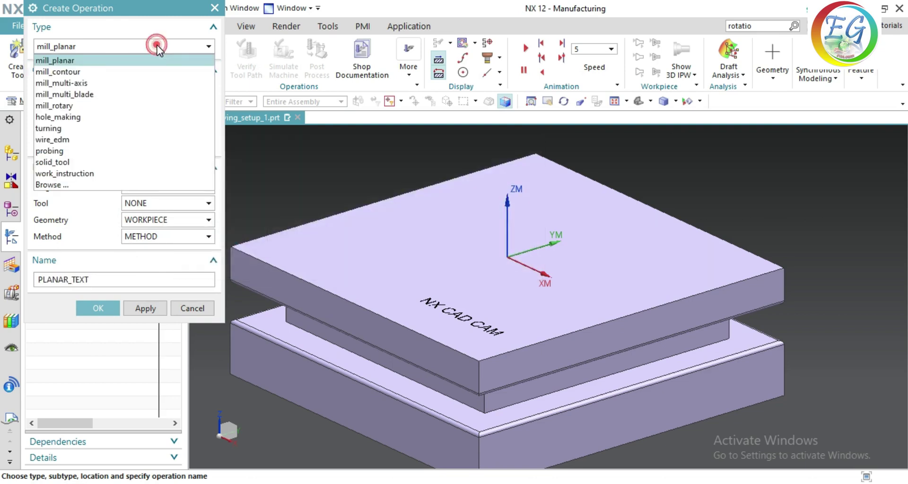
click(86, 124)
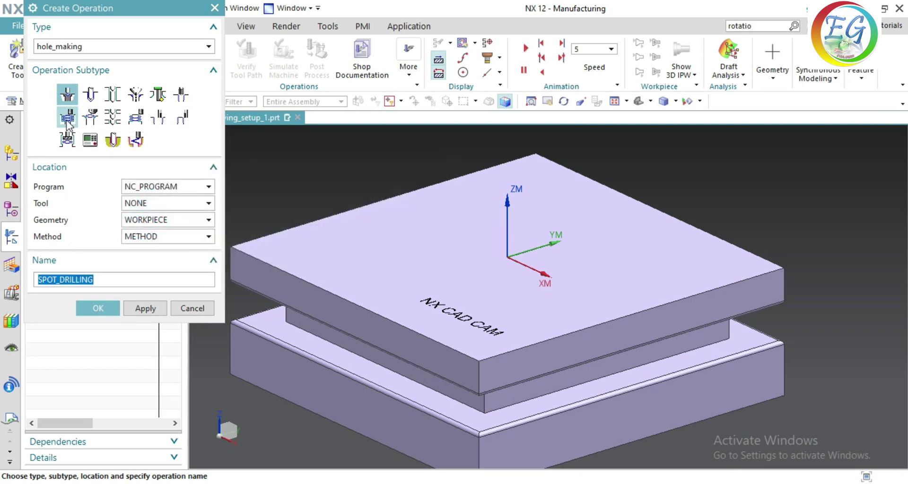
click(87, 45)
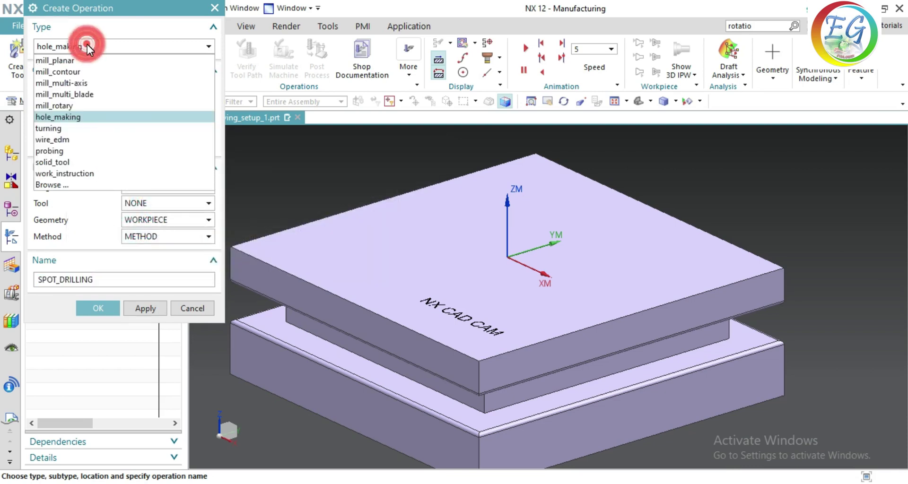
click(87, 62)
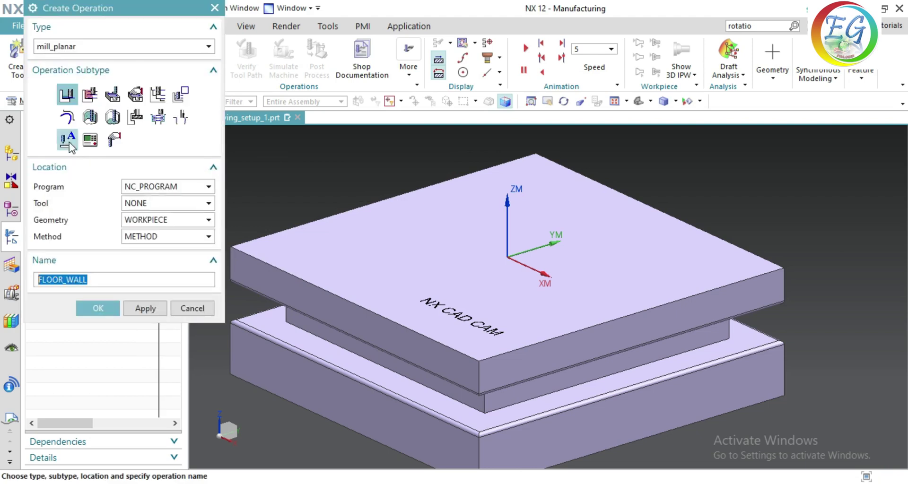
click(67, 140)
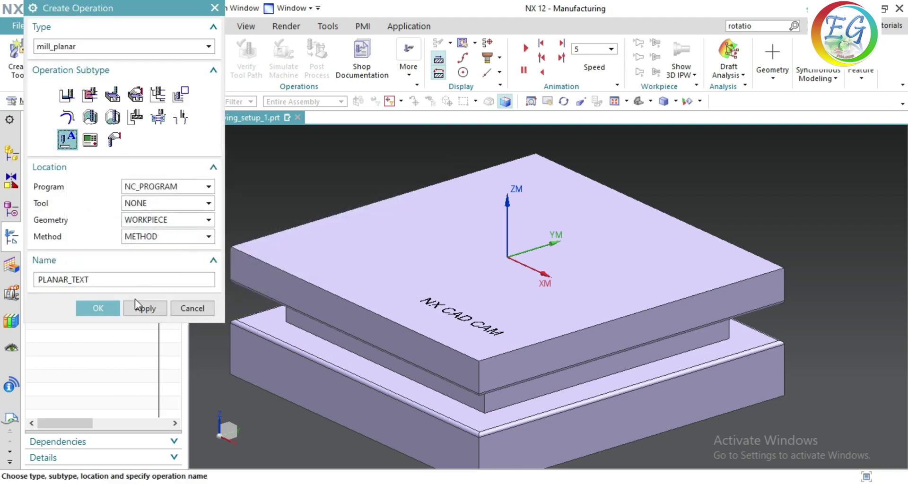
Confirm PLANAR_TEXT and select the NX CAD CAM note as its engraving text
click(112, 308)
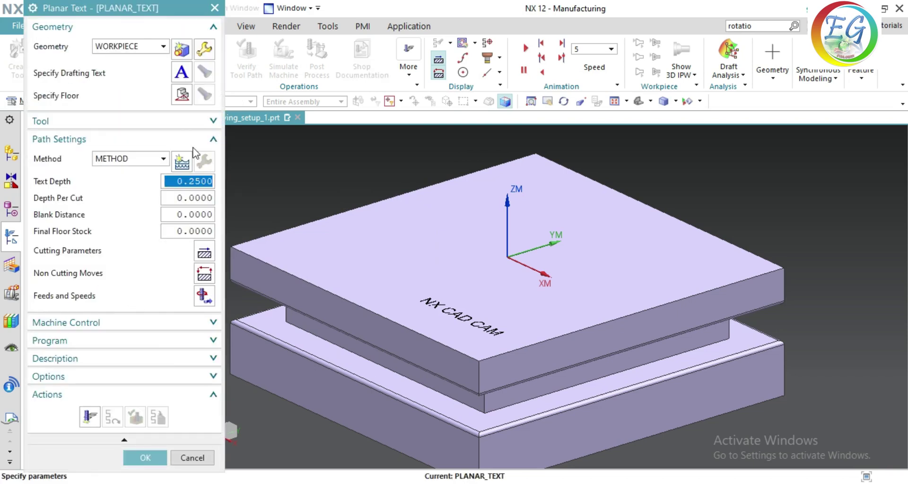
click(181, 72)
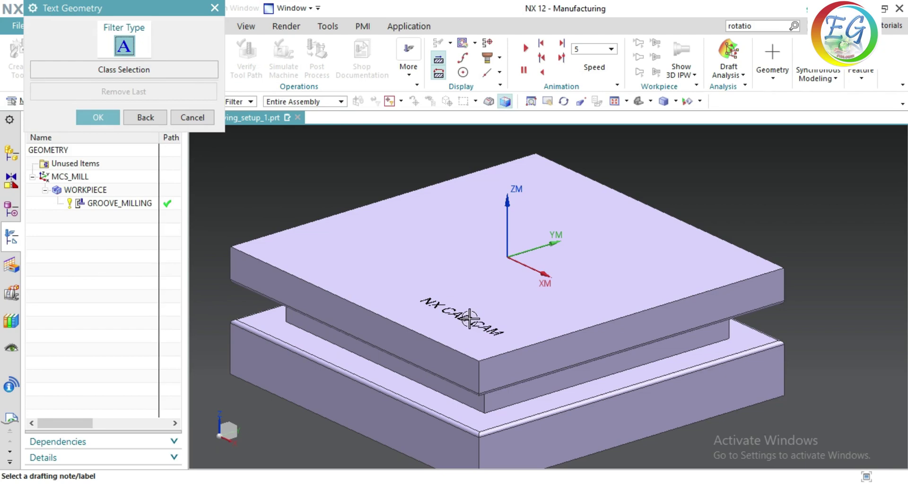
click(458, 310)
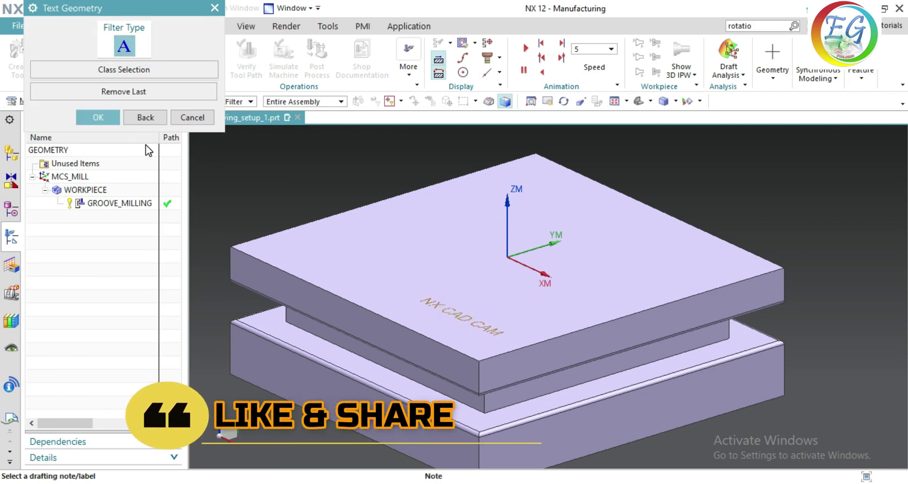
click(99, 119)
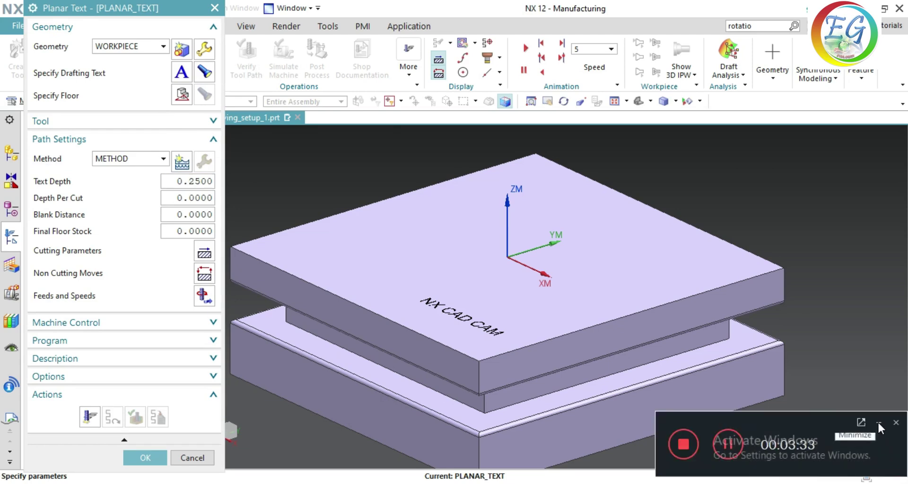
click(877, 421)
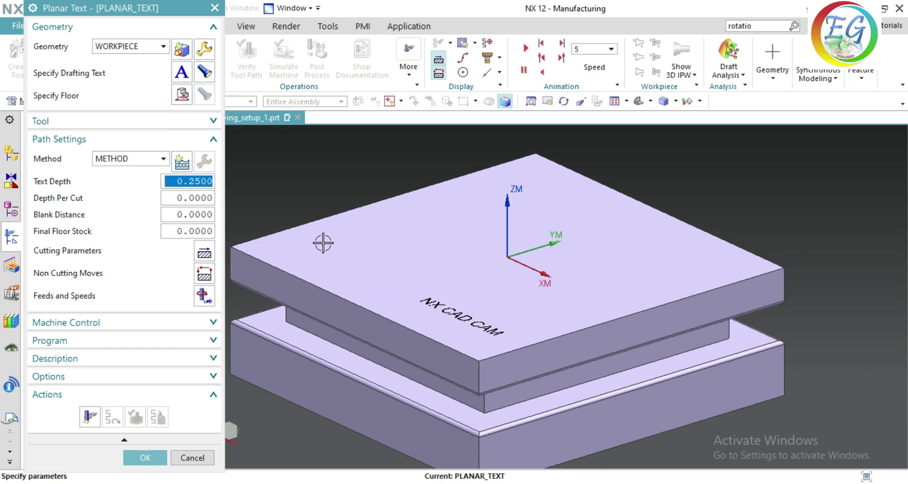
click(158, 124)
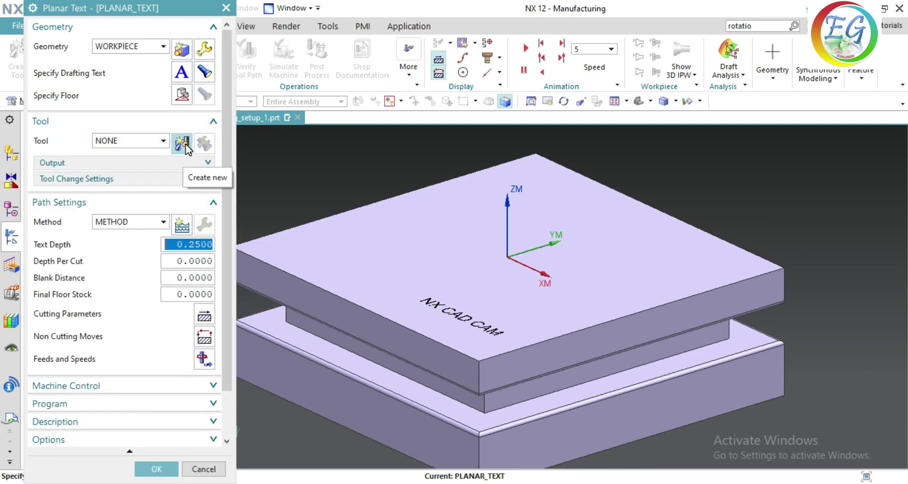
Create a new cutting tool of the basic MILL type
click(186, 146)
click(68, 144)
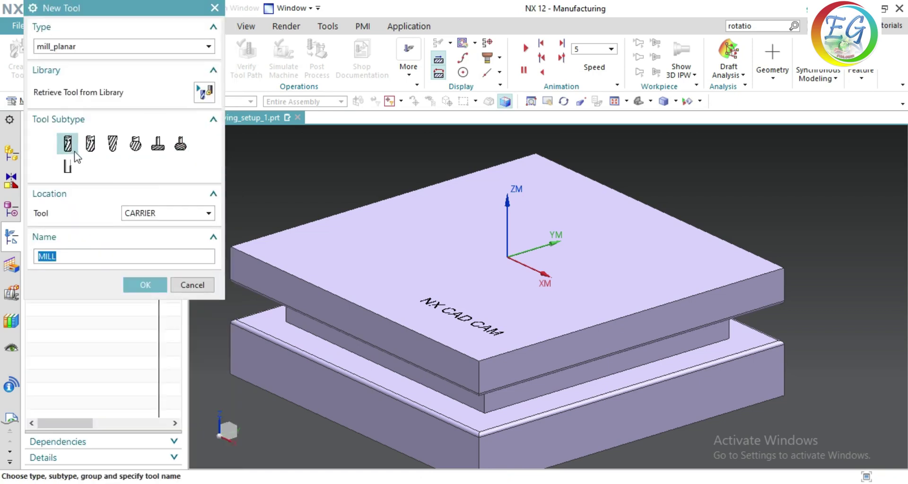
click(140, 285)
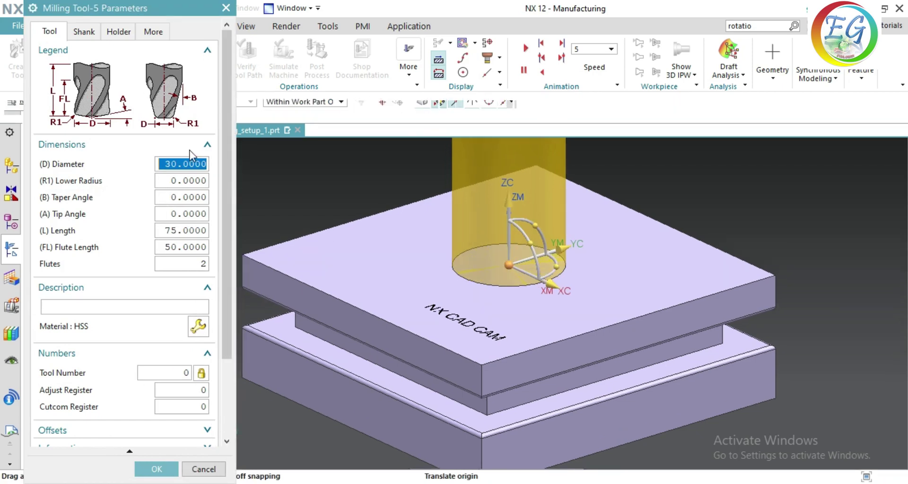
Set the mill to diameter 10, tip angle 60, length 10 and flute length 10
double_click(176, 163)
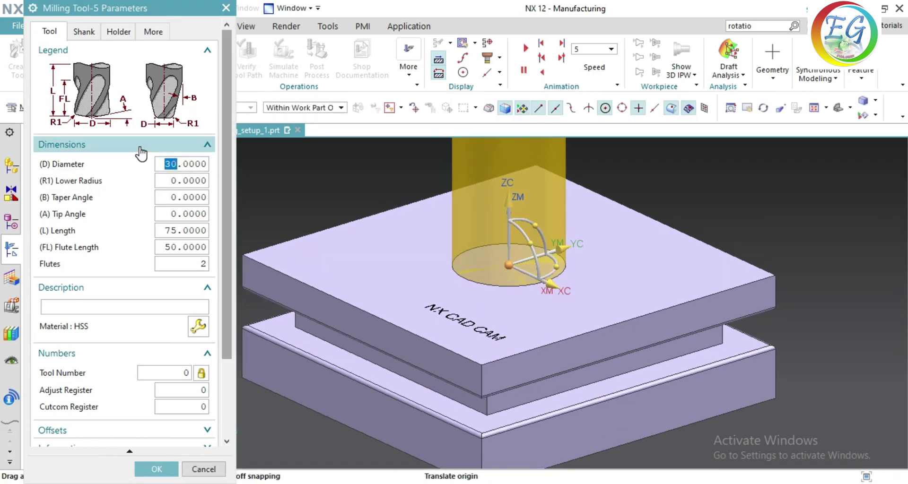
key(Return)
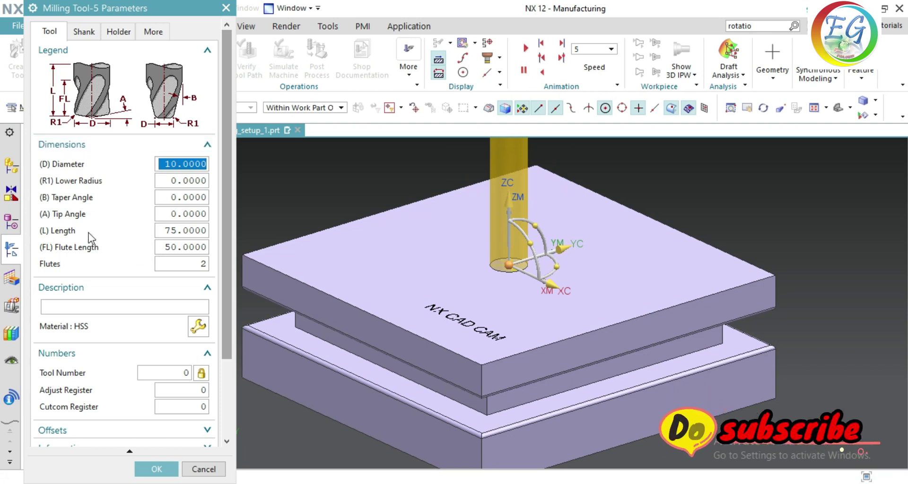
click(175, 216)
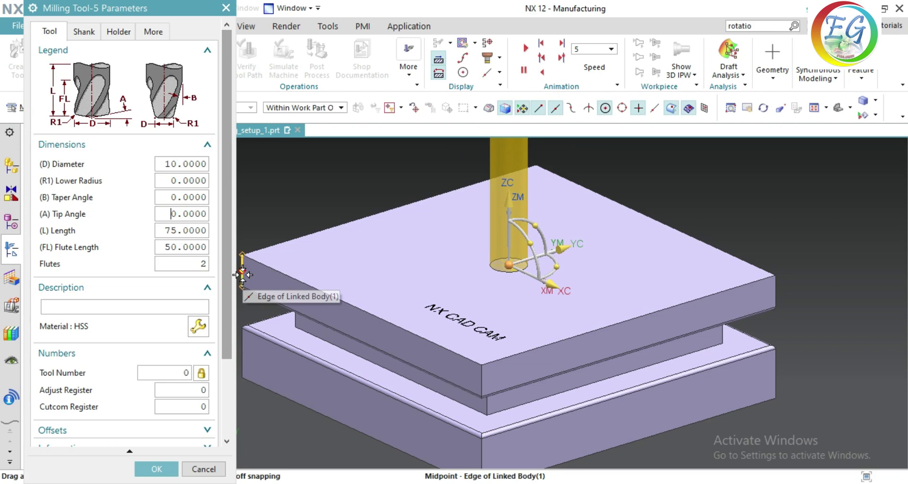
text(6)
key(Return)
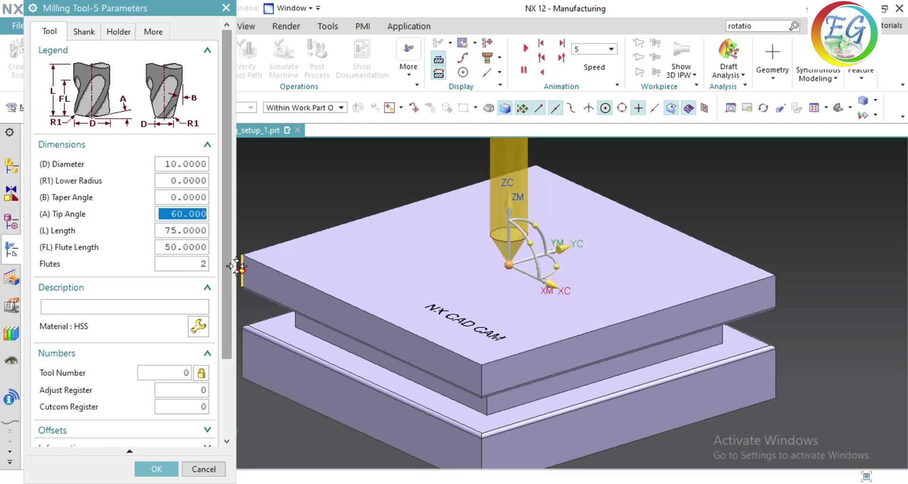
double_click(178, 232)
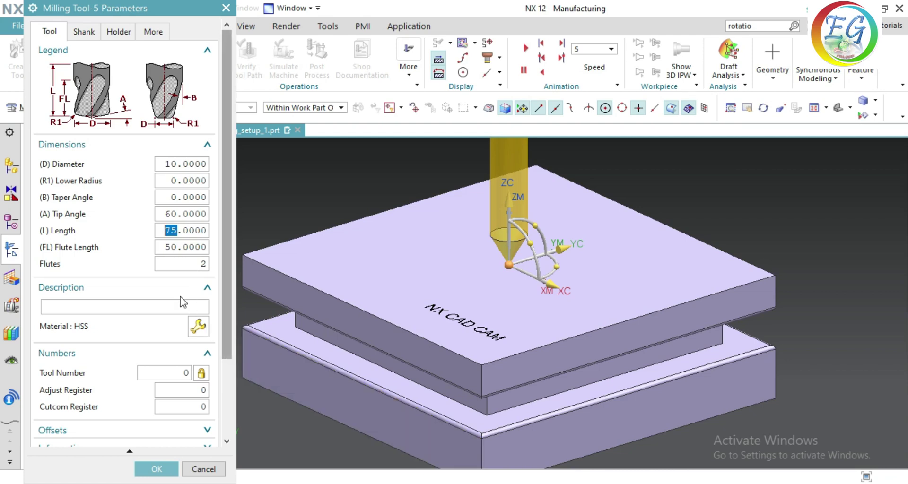
key(Return)
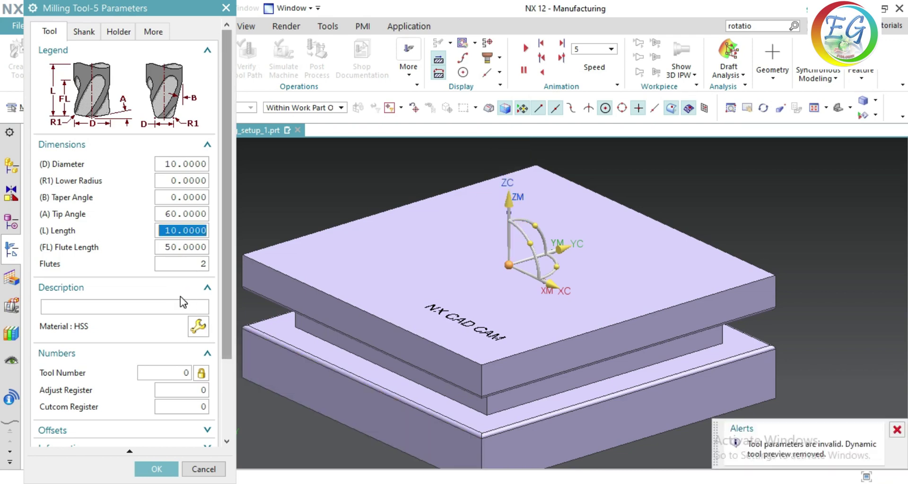
double_click(176, 247)
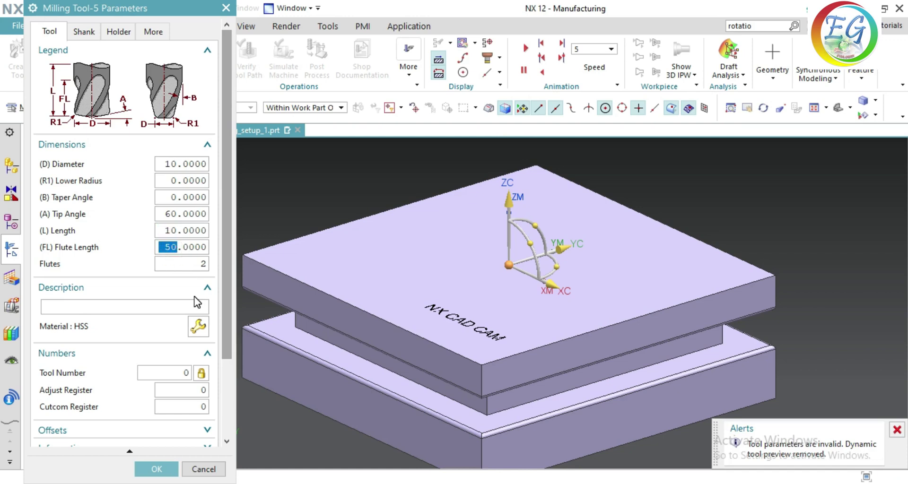
text(10)
key(Return)
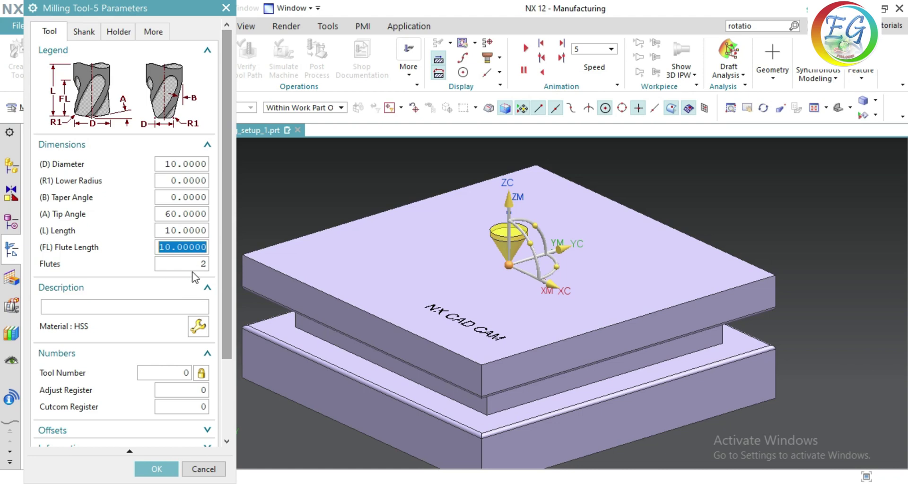
Accept the 10 mm mill as the PLANAR_TEXT operation's tool
click(156, 468)
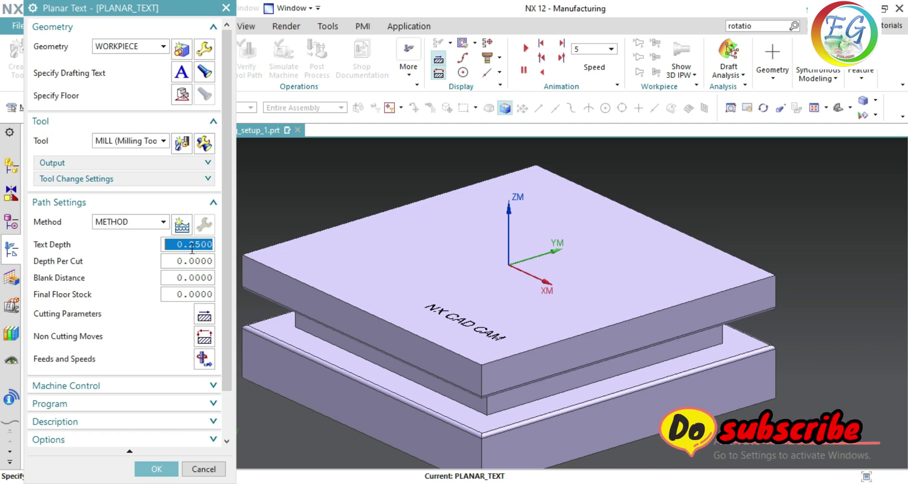
scroll(105, 397, down, 2)
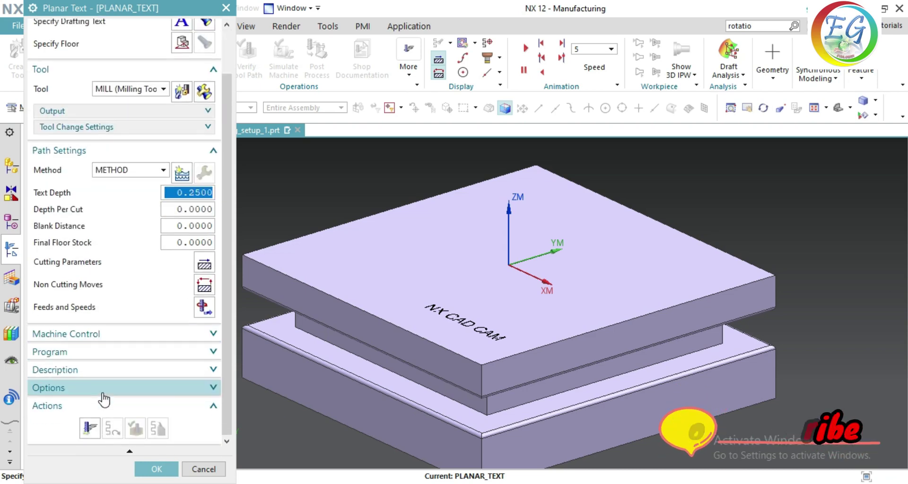
After the missing-floor error, define the block's top face as the floor plane
click(90, 428)
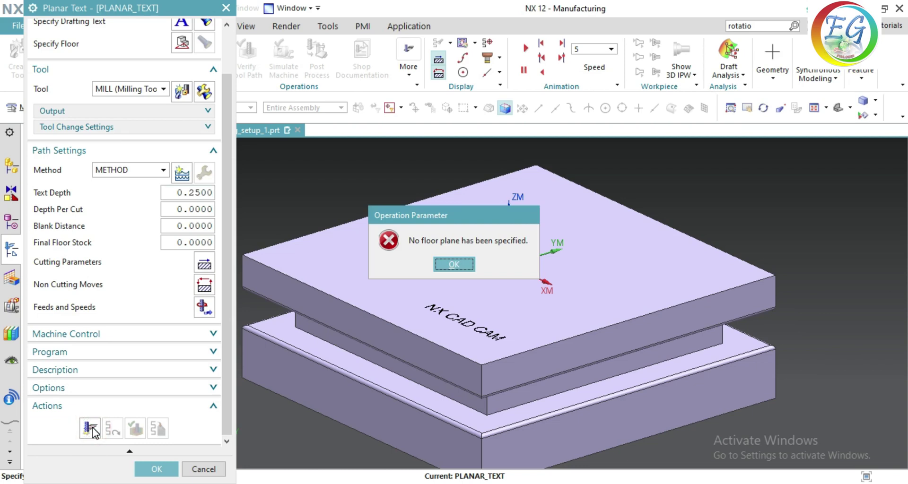
click(455, 265)
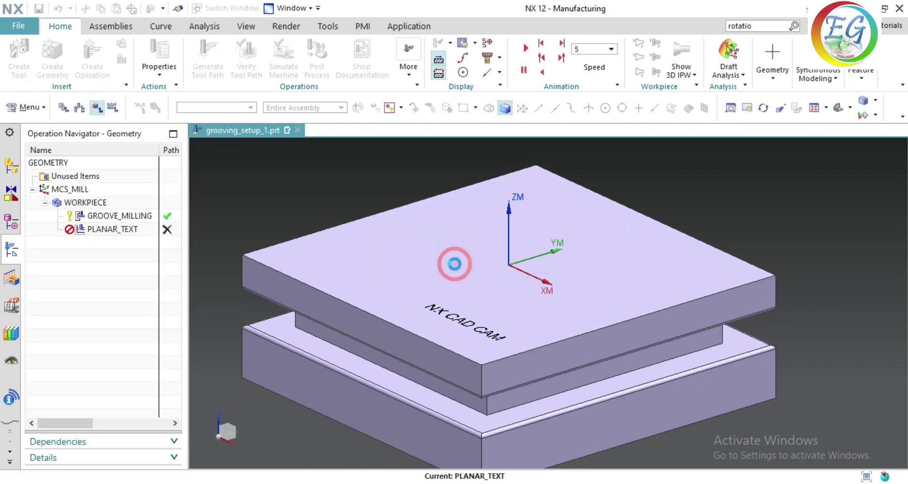
double_click(153, 228)
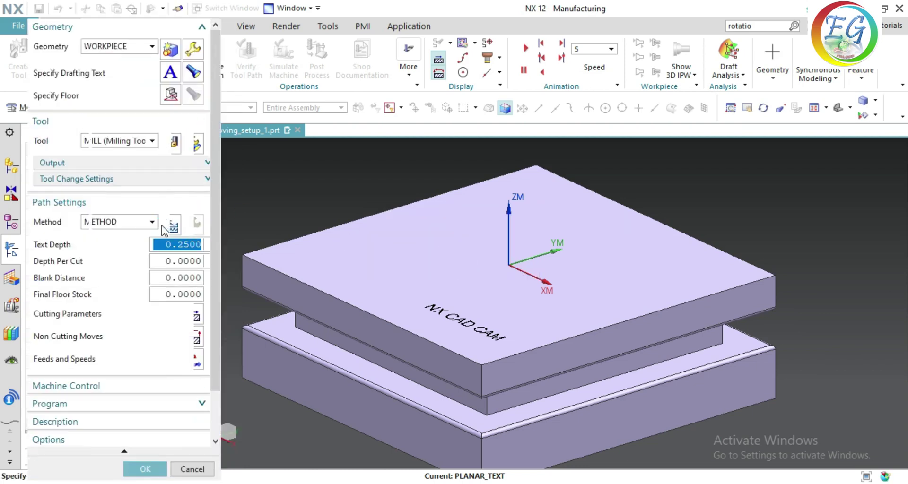
middle_click(180, 97)
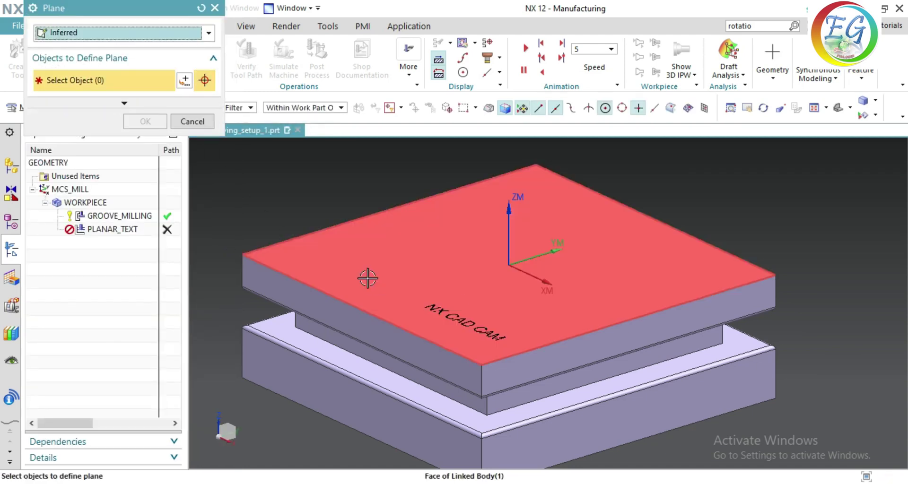
right_click(368, 279)
click(383, 10)
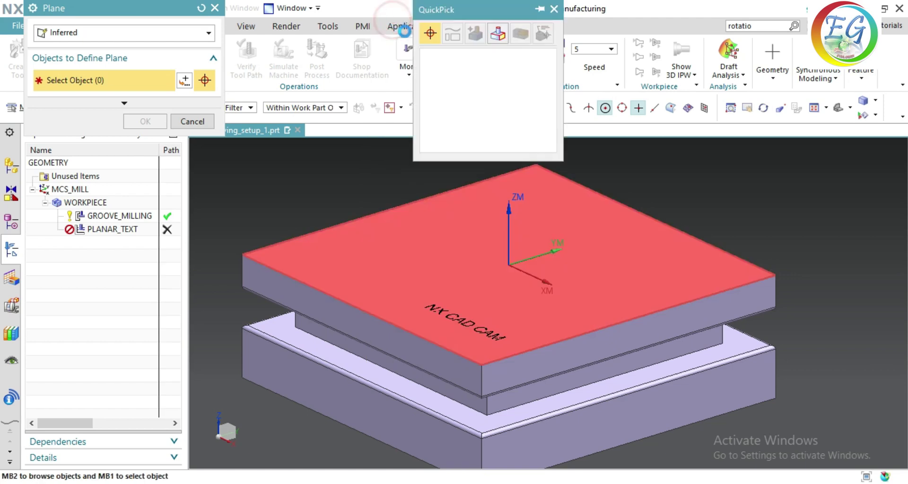
click(489, 56)
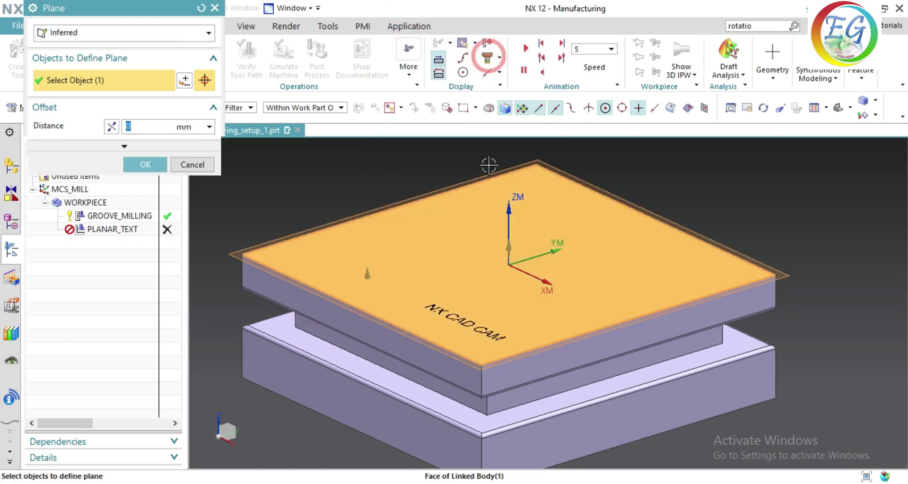
click(142, 165)
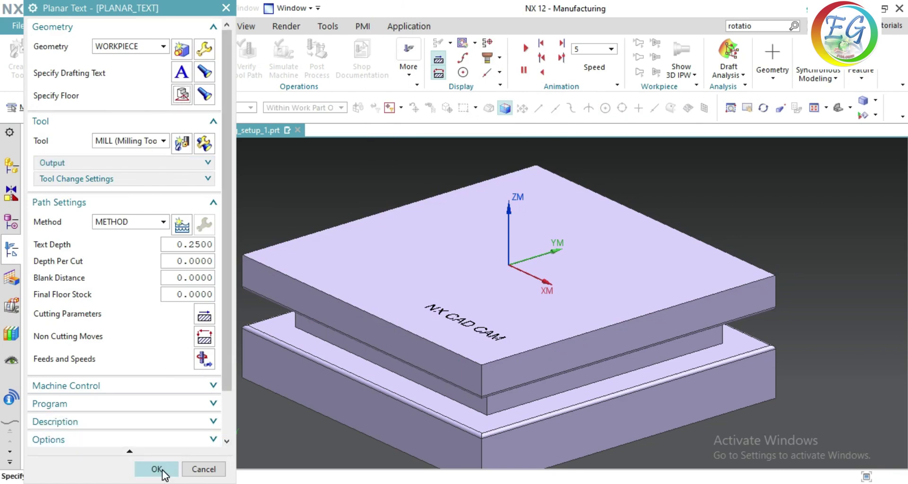
Generate the toolpath along the NX CAD CAM text, dismissing the unsafe engage warning
click(132, 452)
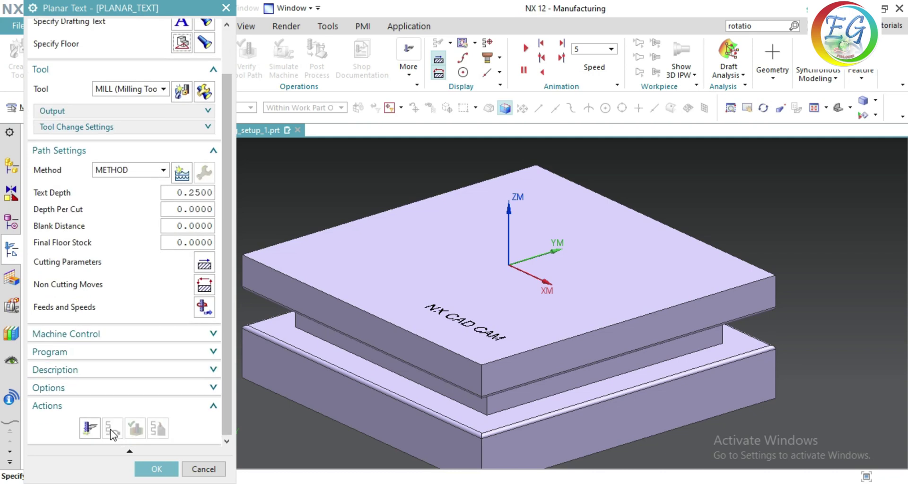
click(89, 430)
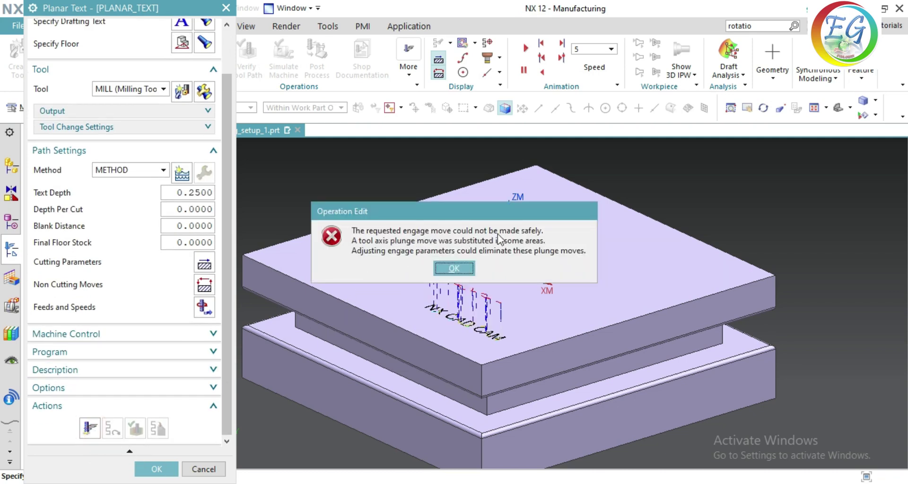
click(454, 268)
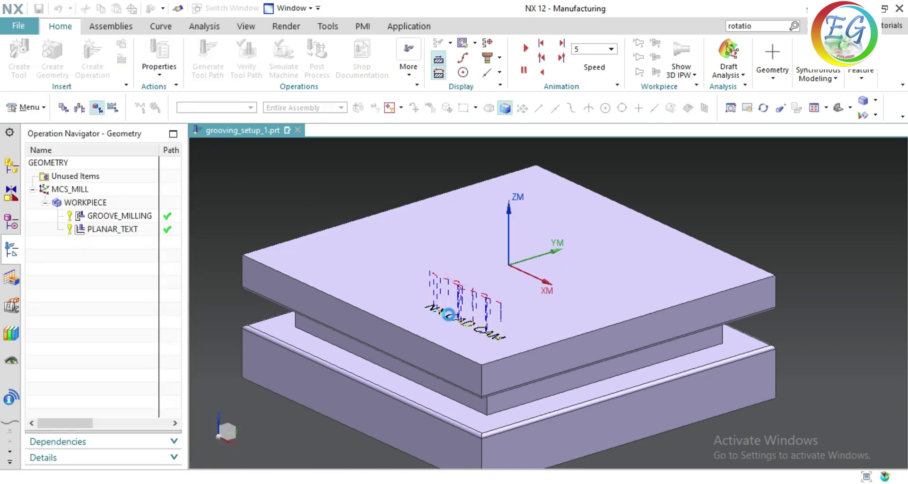
scroll(493, 340, up, 5)
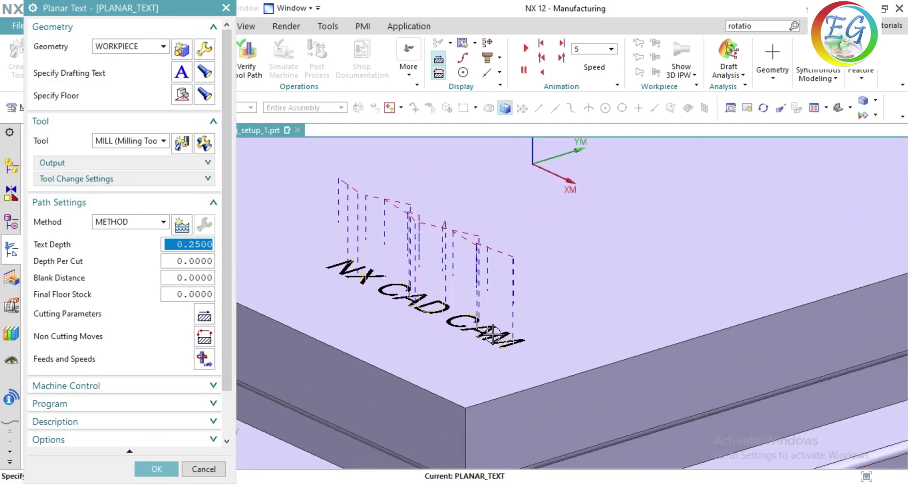
scroll(492, 331, up, 3)
scroll(564, 282, down, 2)
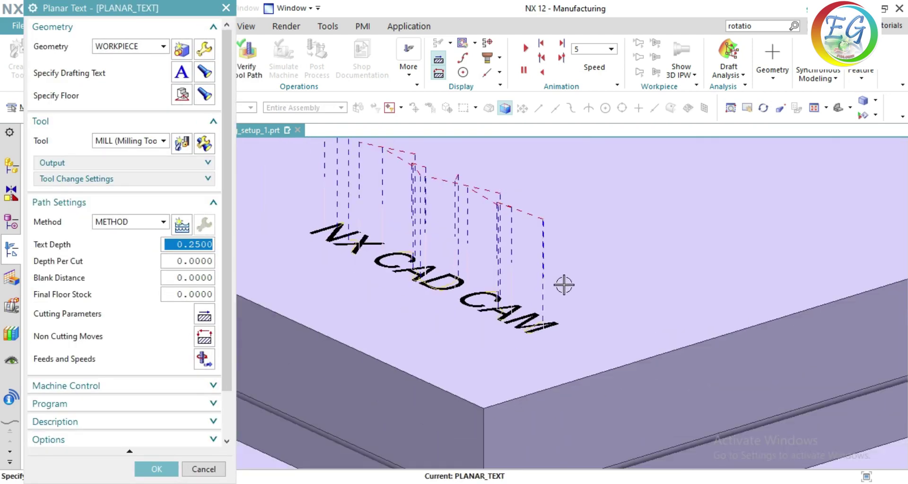
scroll(151, 409, down, 2)
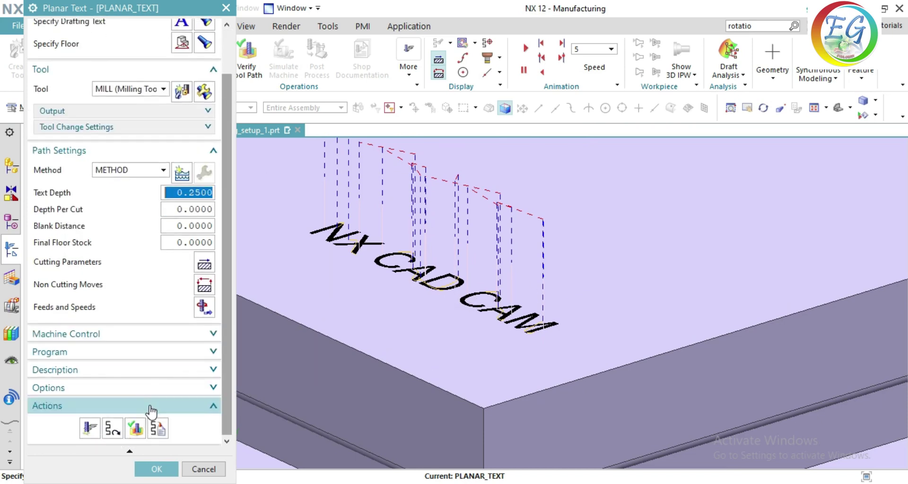
Play a 3D Dynamic verification at animation speed 1, watching NX CAD CAM get cut
click(135, 428)
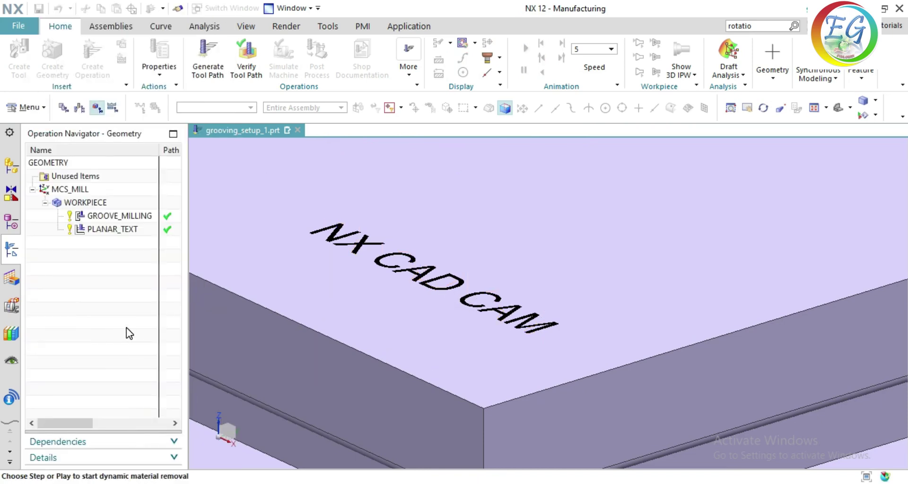
scroll(175, 397, down, 1)
drag(115, 411, 38, 411)
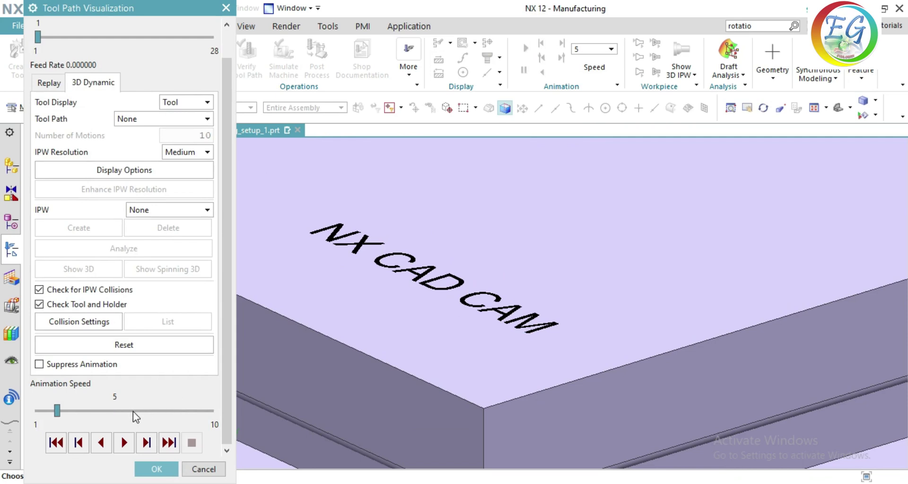
click(118, 445)
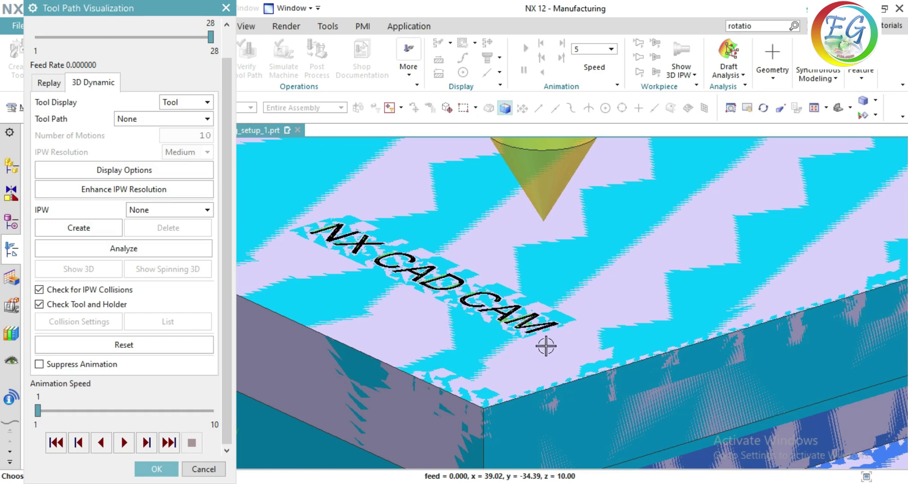
scroll(527, 322, up, 2)
scroll(525, 315, up, 5)
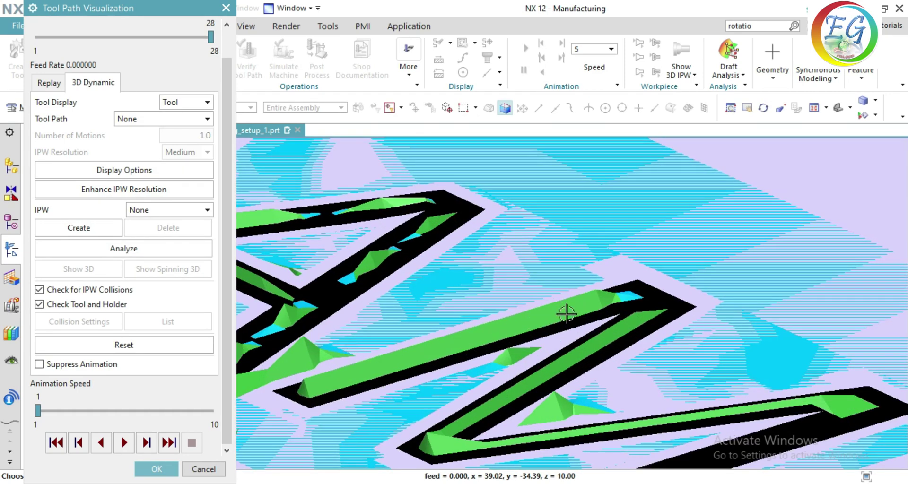
scroll(538, 389, down, 2)
scroll(520, 364, down, 3)
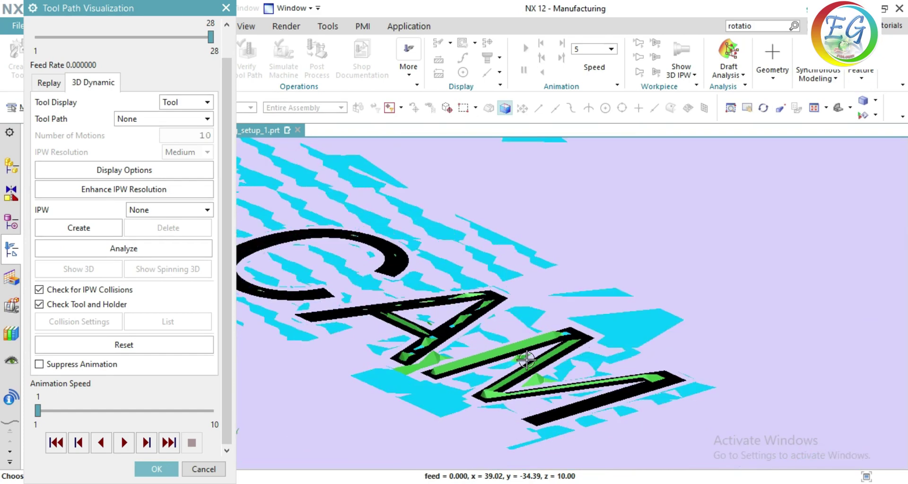
scroll(527, 360, down, 1)
scroll(527, 360, down, 1)
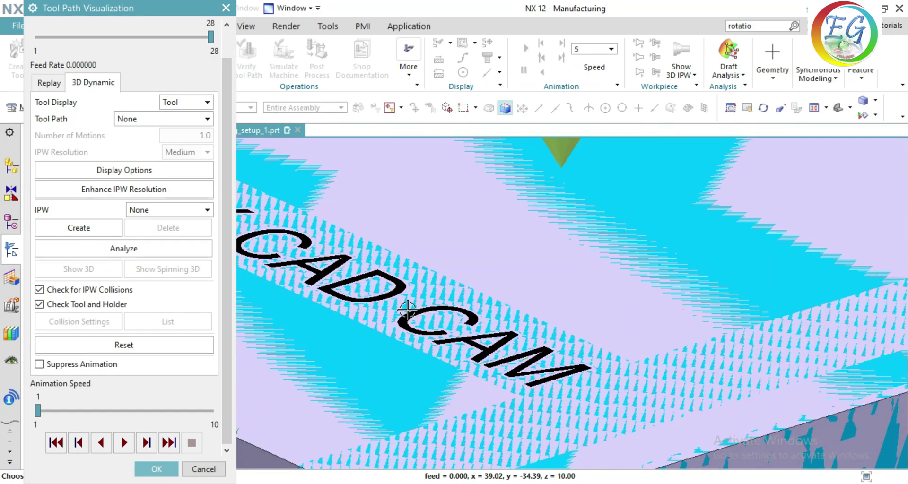
scroll(412, 309, up, 4)
scroll(412, 309, up, 3)
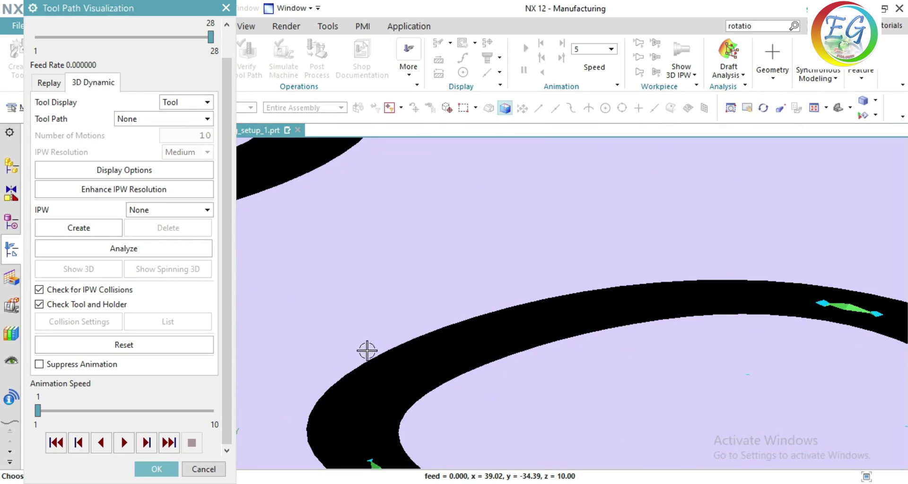
scroll(404, 341, down, 2)
scroll(404, 341, down, 2)
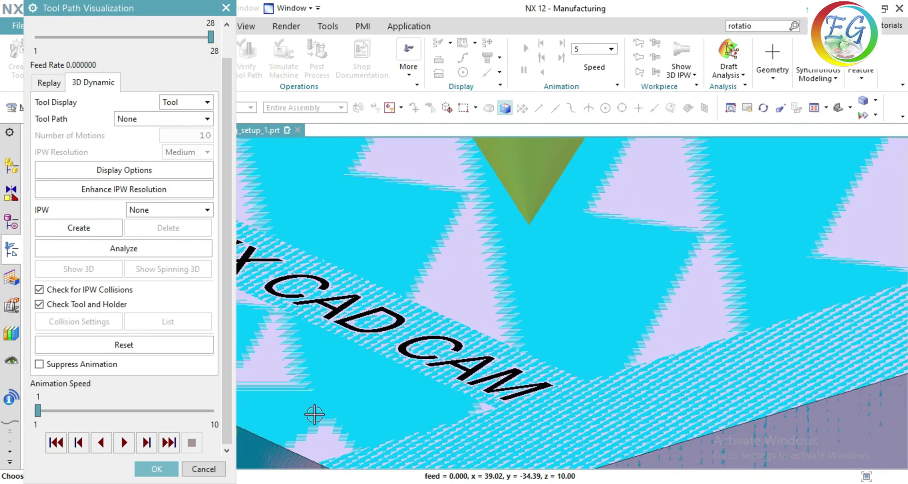
scroll(413, 415, down, 1)
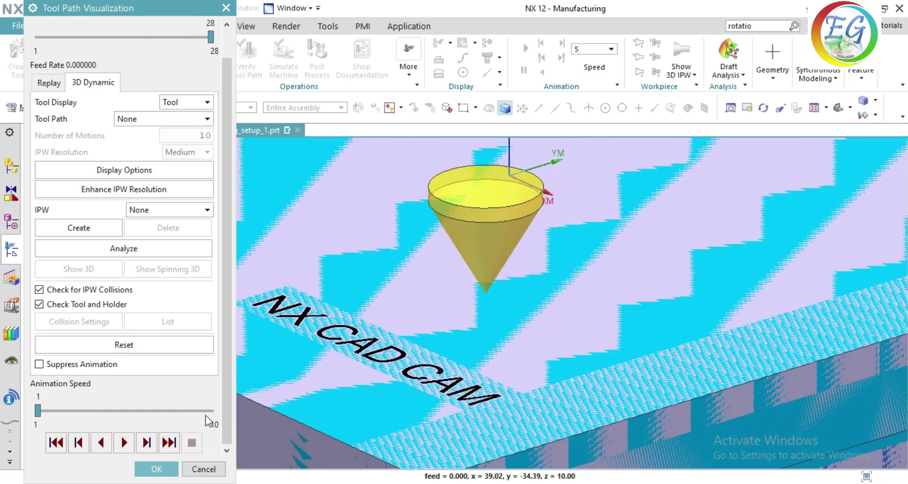
Analyze the simulated block and zoom over the colour-coded engraved letters
click(138, 247)
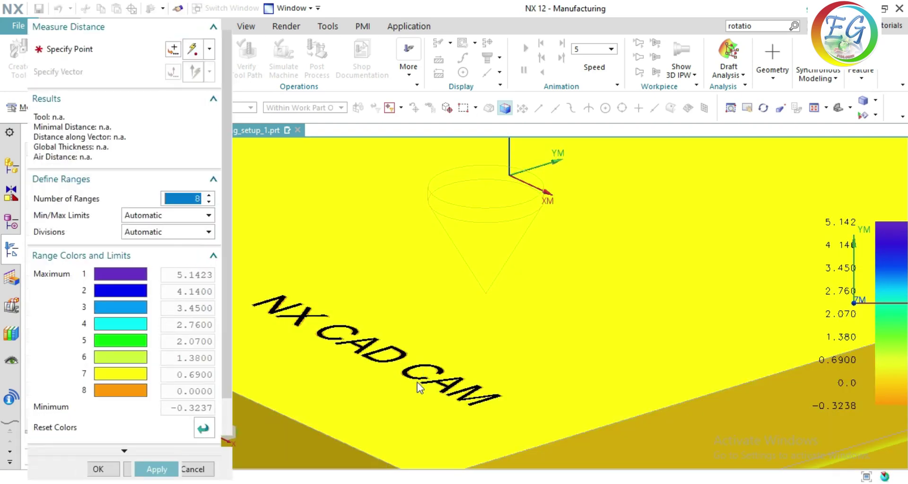
scroll(413, 377, up, 2)
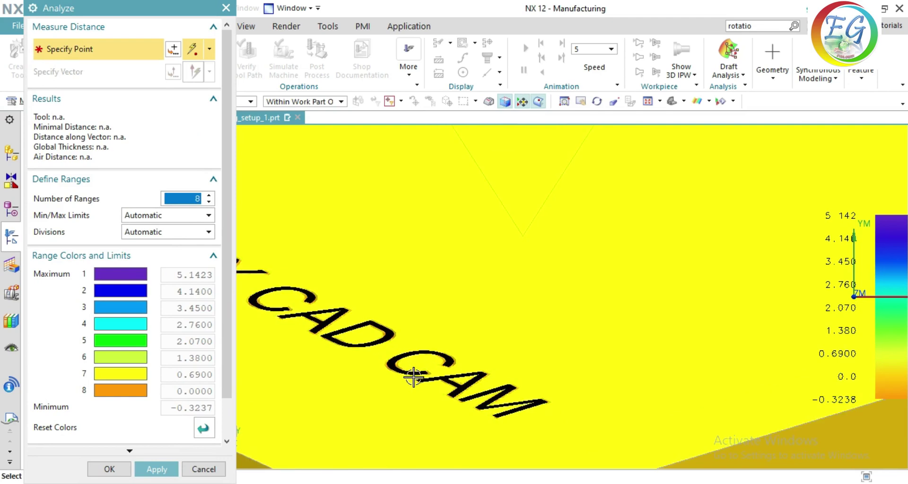
scroll(412, 376, up, 2)
scroll(397, 373, up, 2)
scroll(385, 369, up, 1)
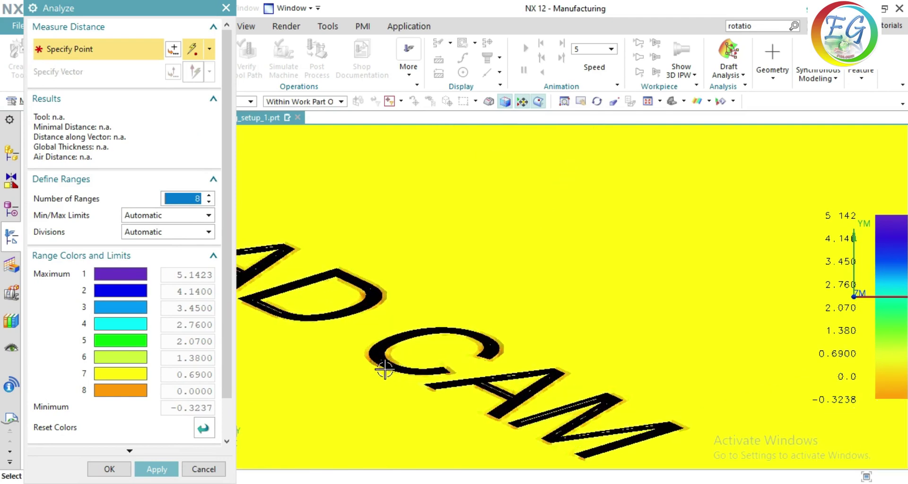
scroll(384, 369, up, 1)
scroll(385, 369, up, 1)
scroll(384, 369, up, 2)
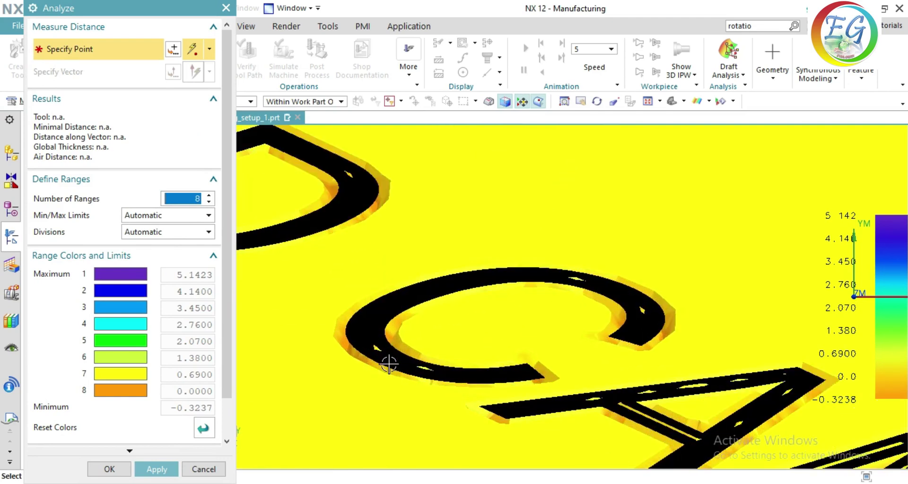
scroll(389, 365, up, 2)
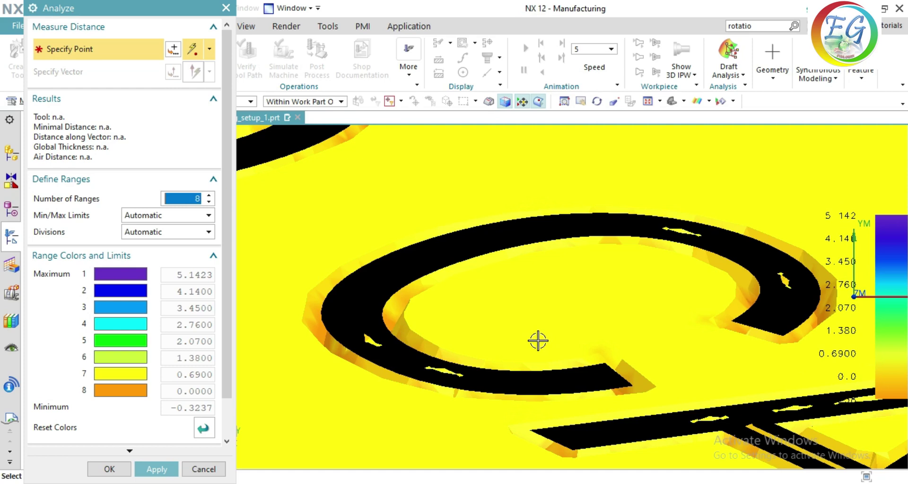
scroll(539, 340, down, 2)
scroll(539, 340, down, 2)
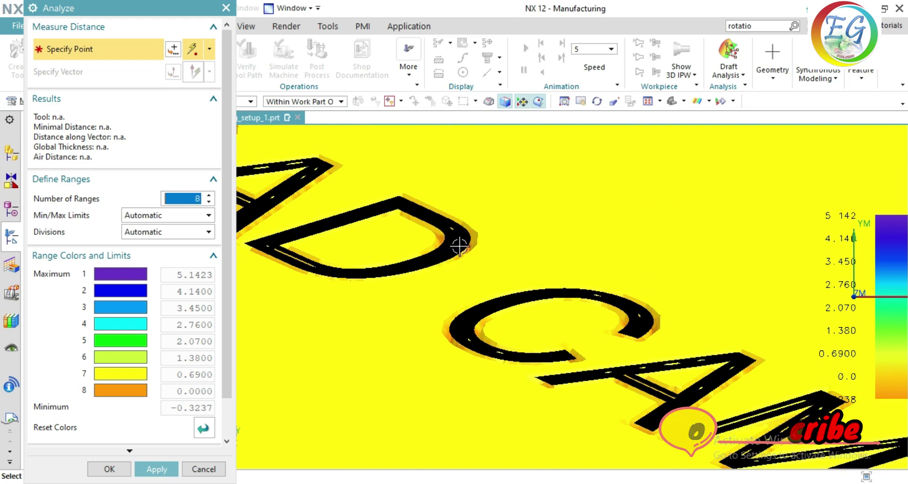
scroll(464, 232, up, 2)
scroll(464, 231, up, 2)
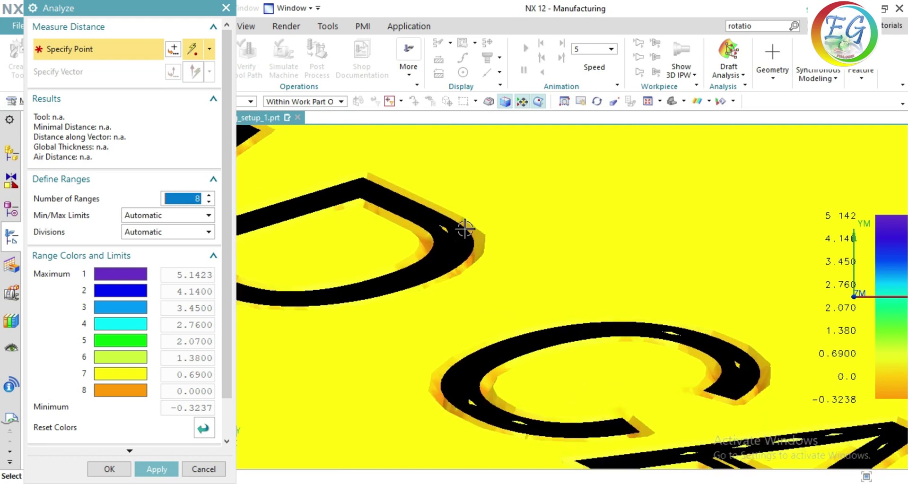
scroll(465, 228, up, 1)
scroll(471, 231, up, 2)
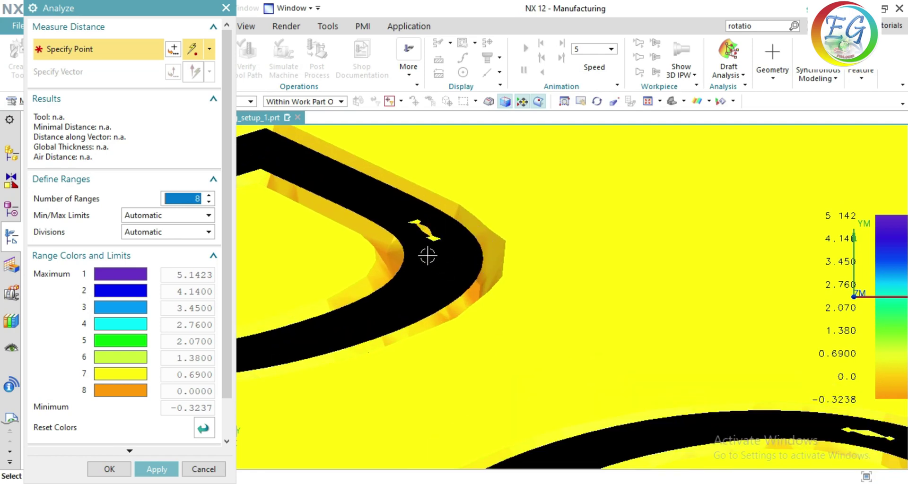
scroll(448, 276, down, 2)
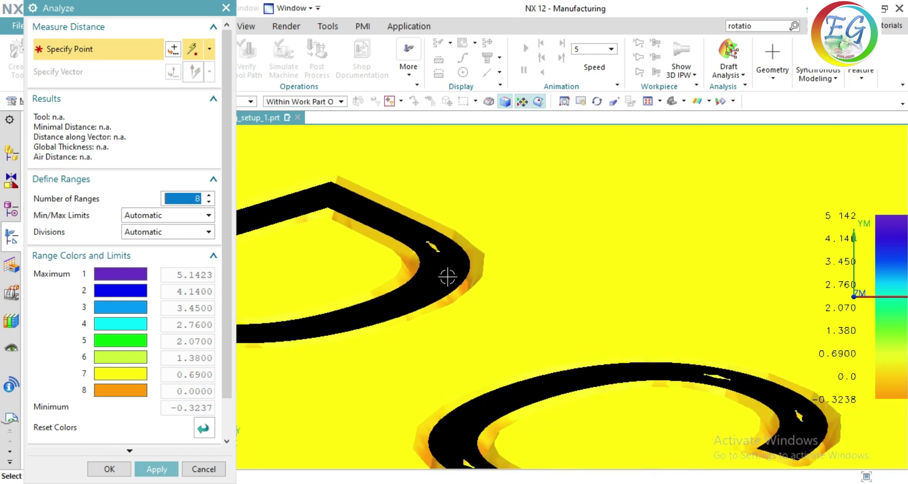
scroll(447, 277, down, 1)
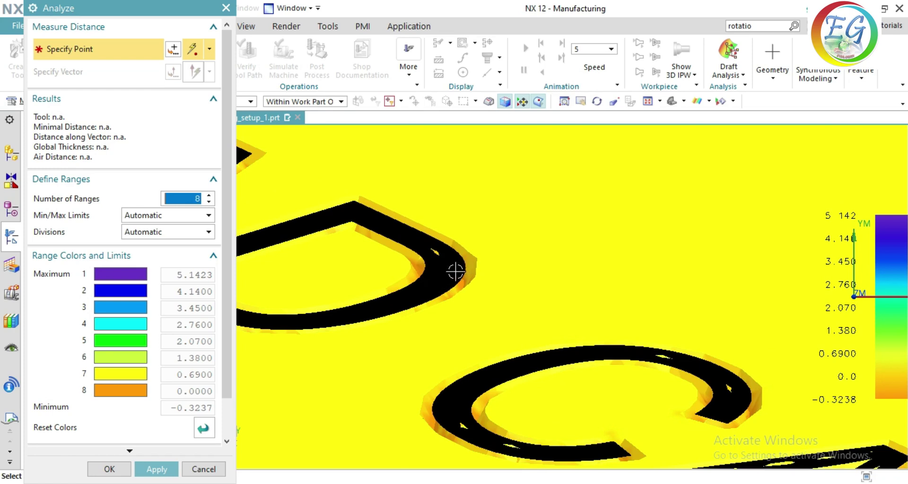
scroll(466, 274, down, 3)
scroll(611, 400, down, 2)
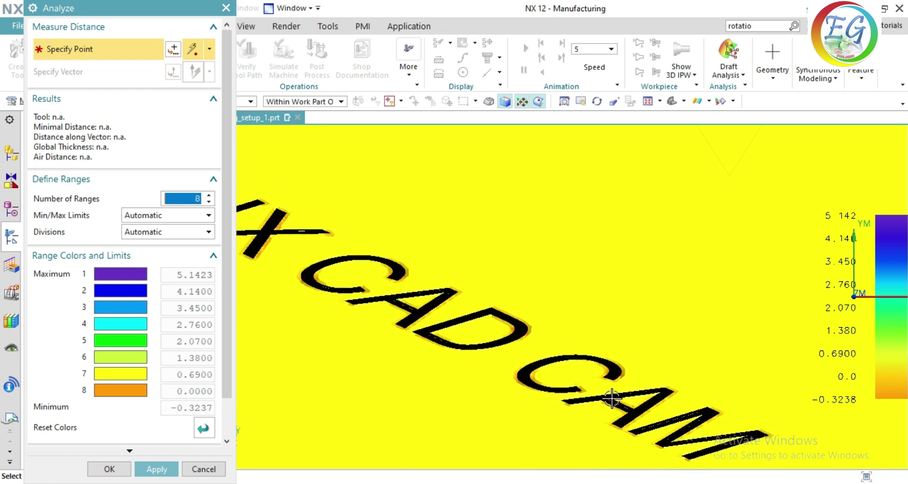
scroll(681, 455, down, 1)
scroll(682, 454, up, 1)
scroll(683, 452, up, 1)
scroll(683, 447, up, 2)
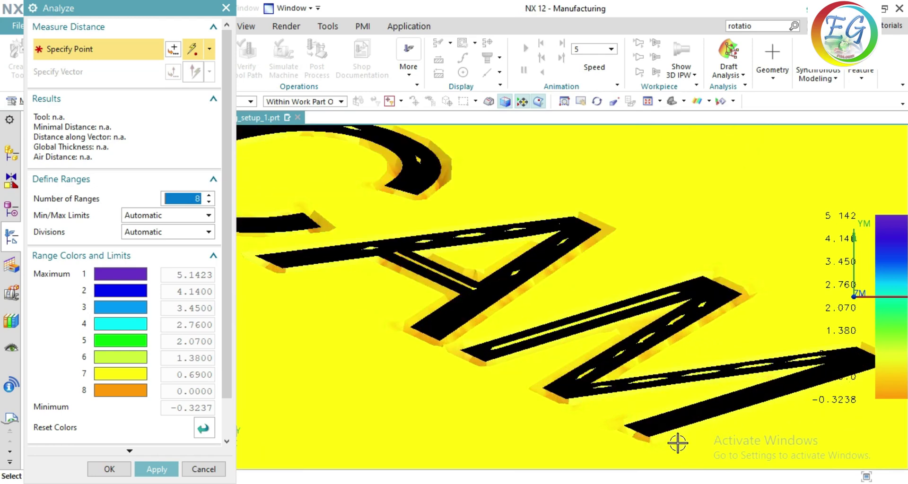
scroll(657, 434, down, 1)
scroll(656, 430, down, 1)
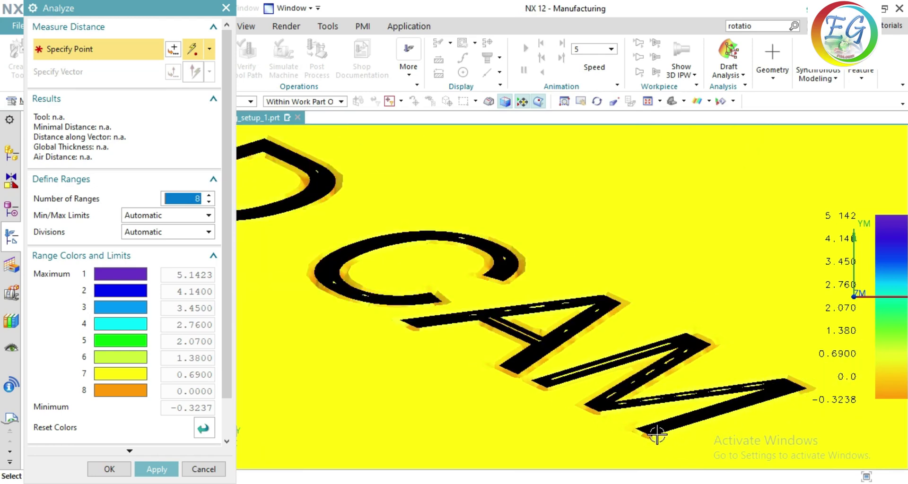
scroll(656, 430, down, 1)
scroll(643, 432, down, 2)
scroll(539, 413, down, 2)
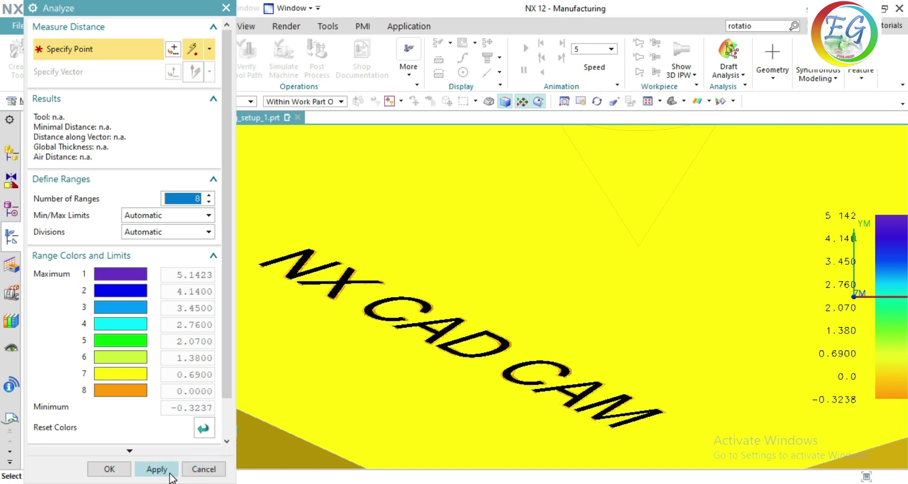
Cancel the Analyze dialog and zoom out to view the whole block engraved with NX CAD CAM
click(204, 469)
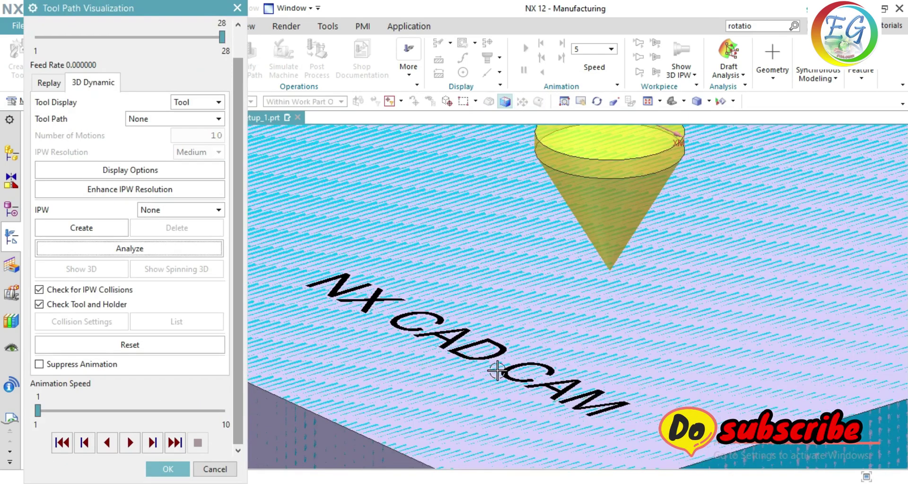
scroll(496, 371, down, 3)
scroll(492, 378, down, 2)
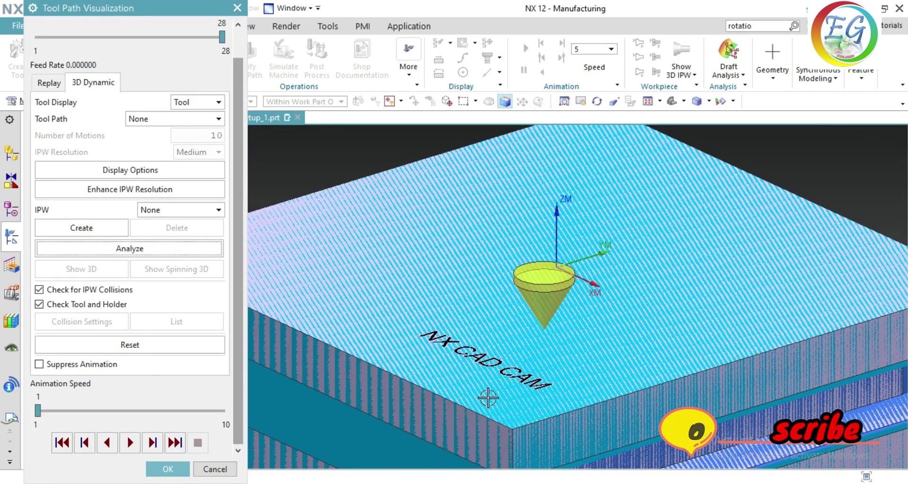
scroll(488, 399, down, 1)
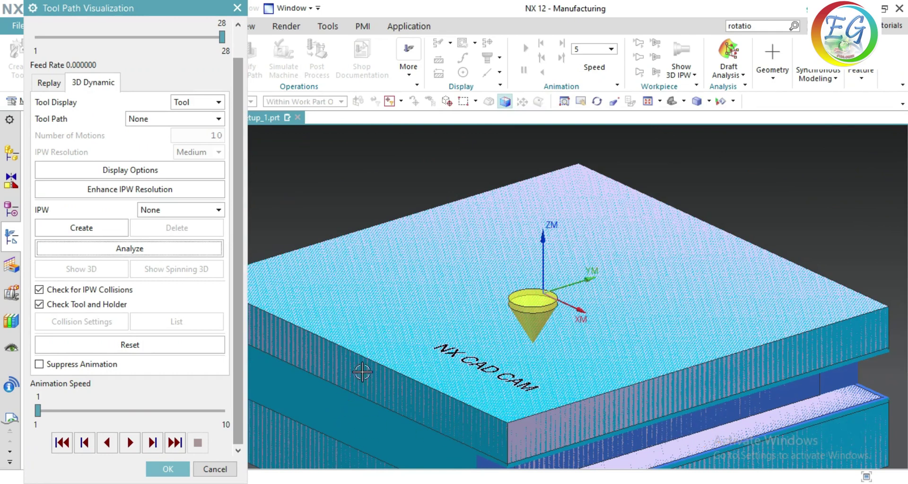